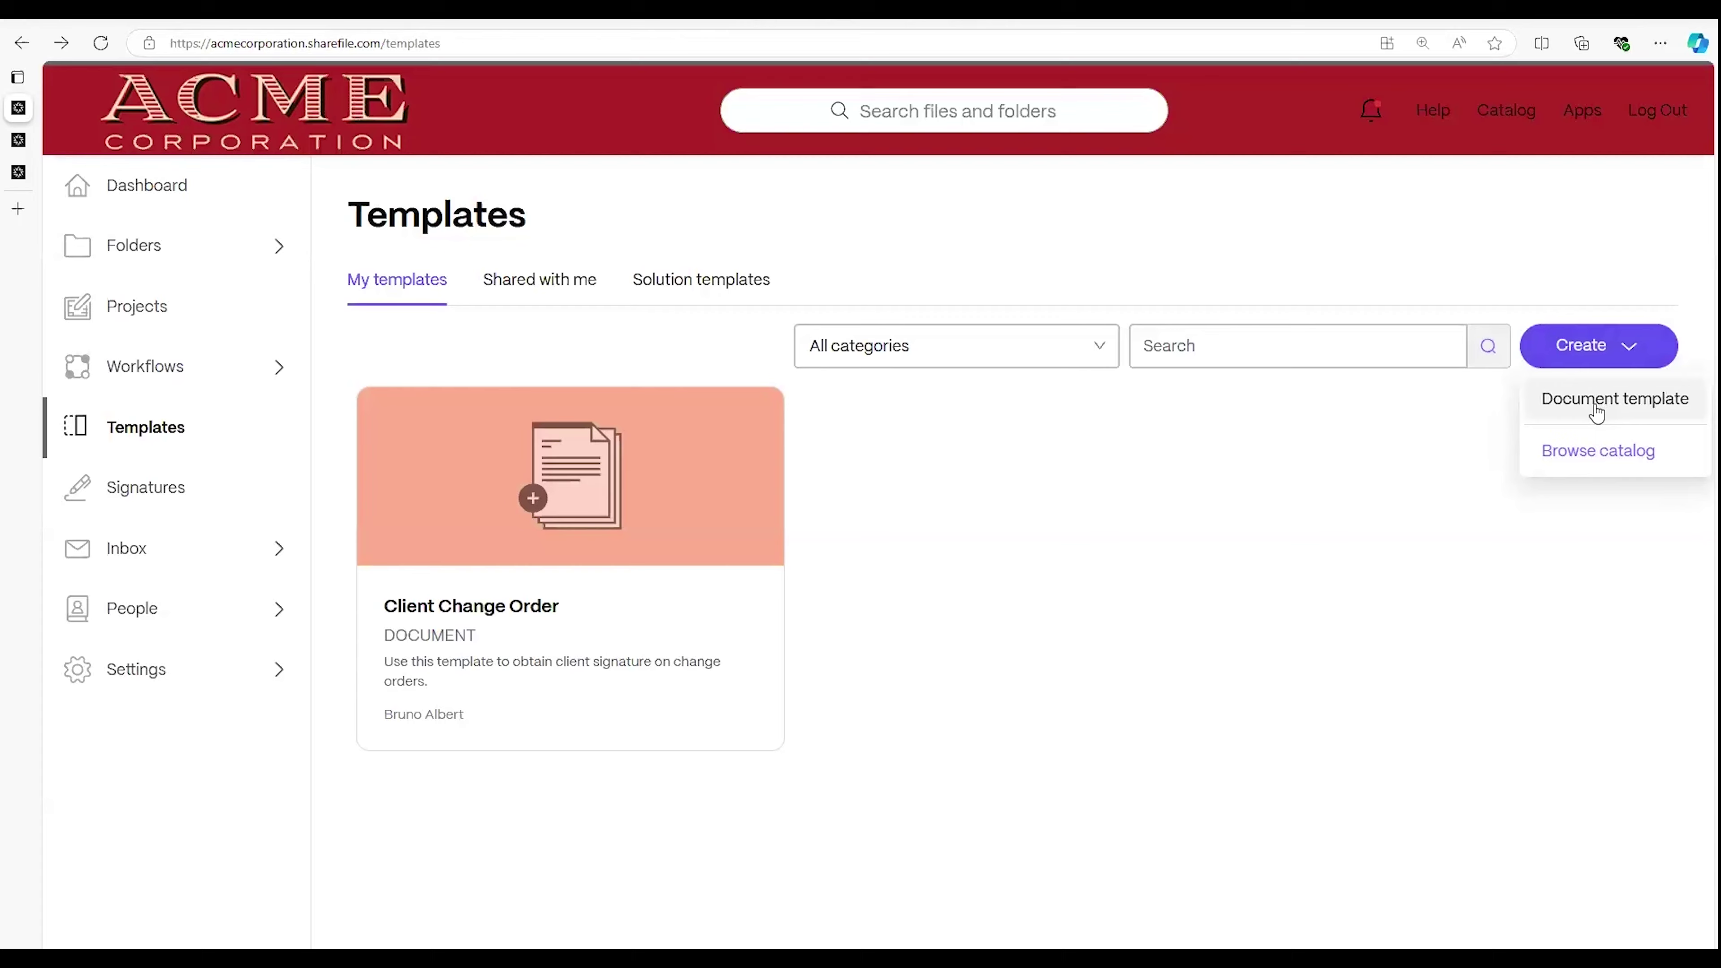
Step: Create a document template from Client Change Order Template For All Companies.pdf in Shared Folders' 2- Client Change Orders
left_click(1599, 407)
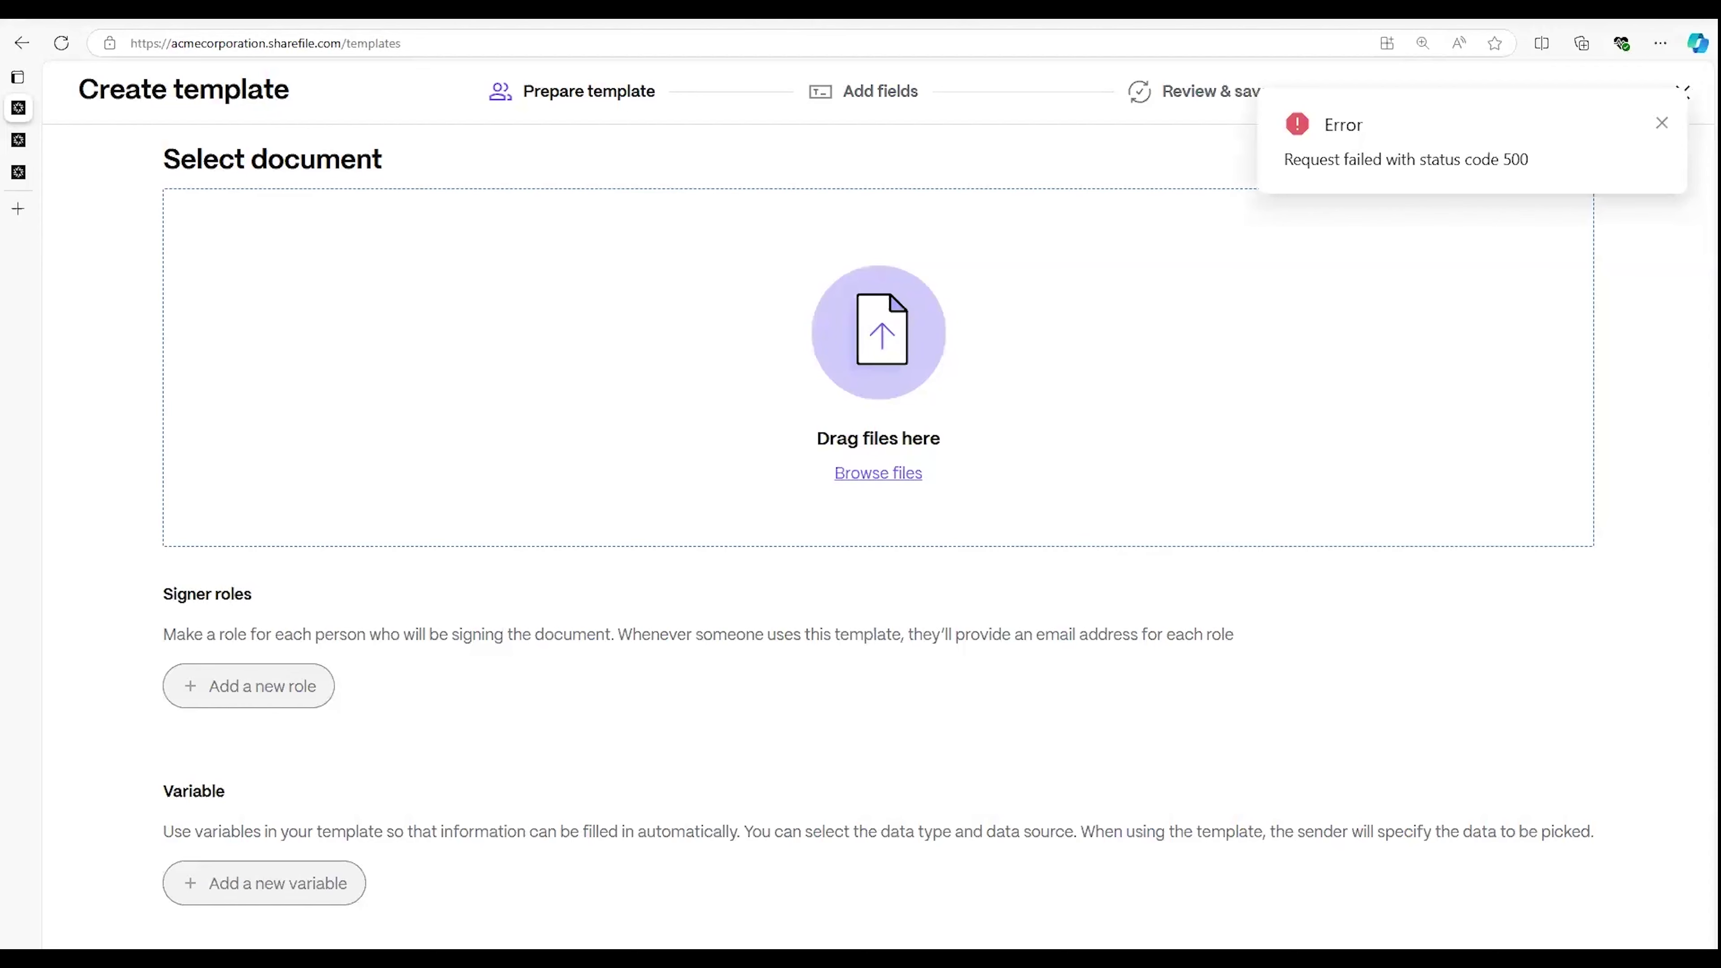
left_click(874, 474)
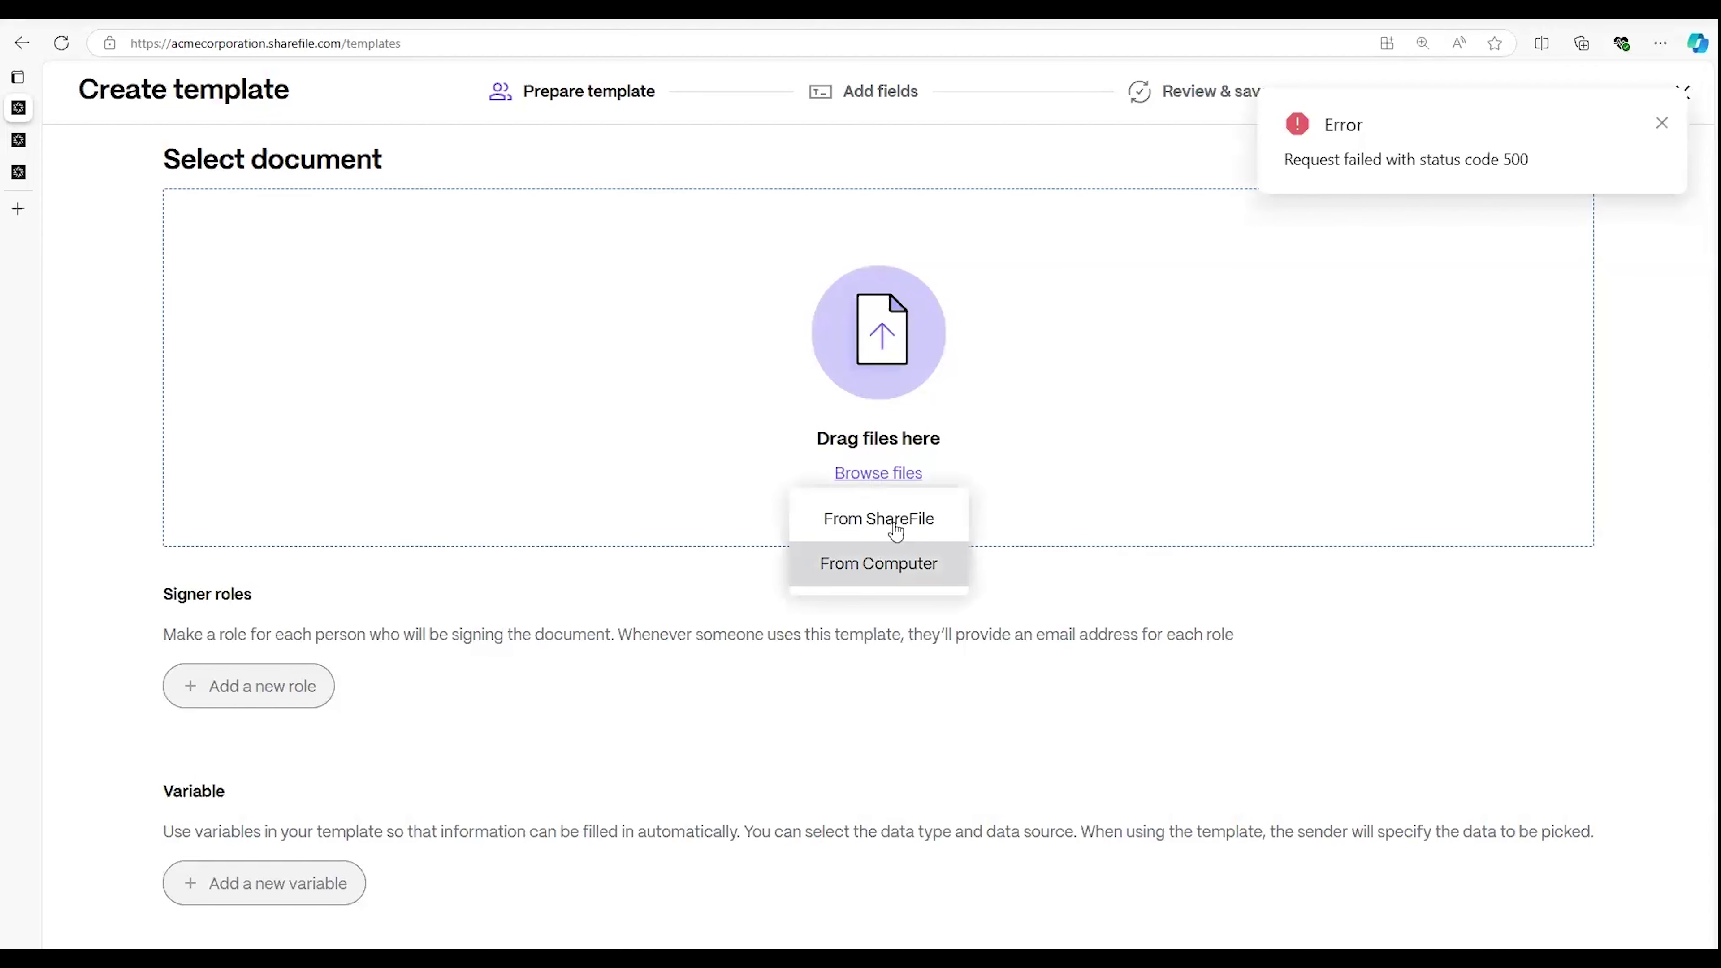
key("Return")
left_click(1661, 124)
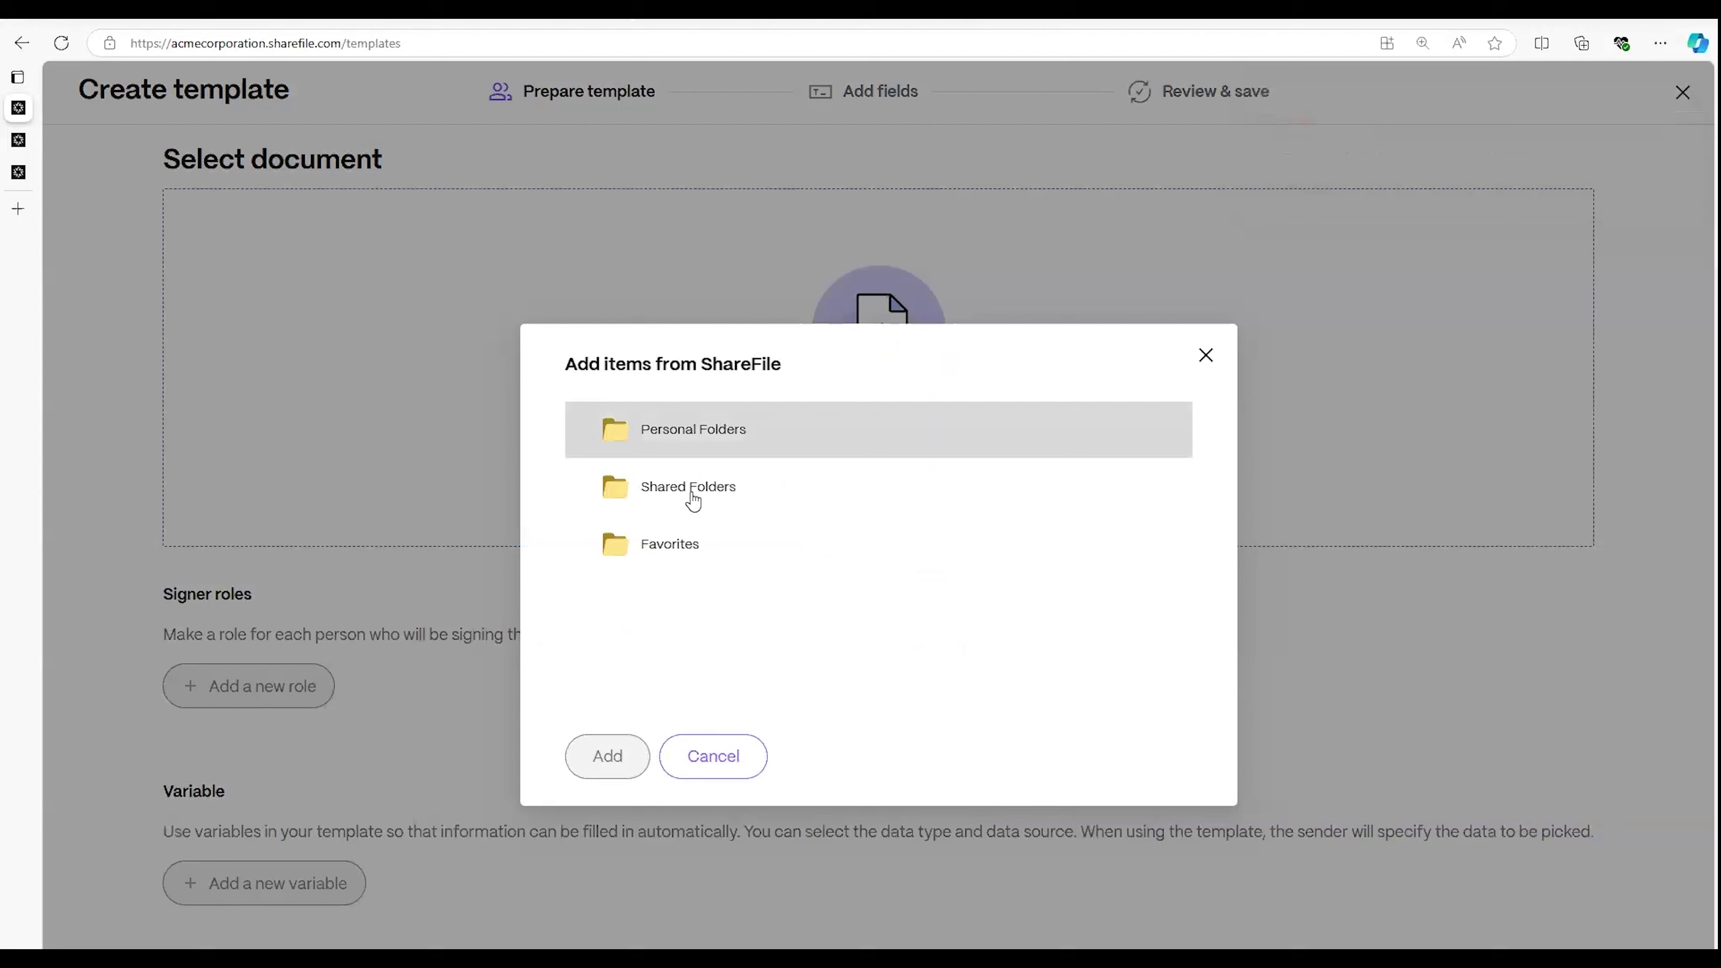
left_click(689, 495)
left_click(715, 462)
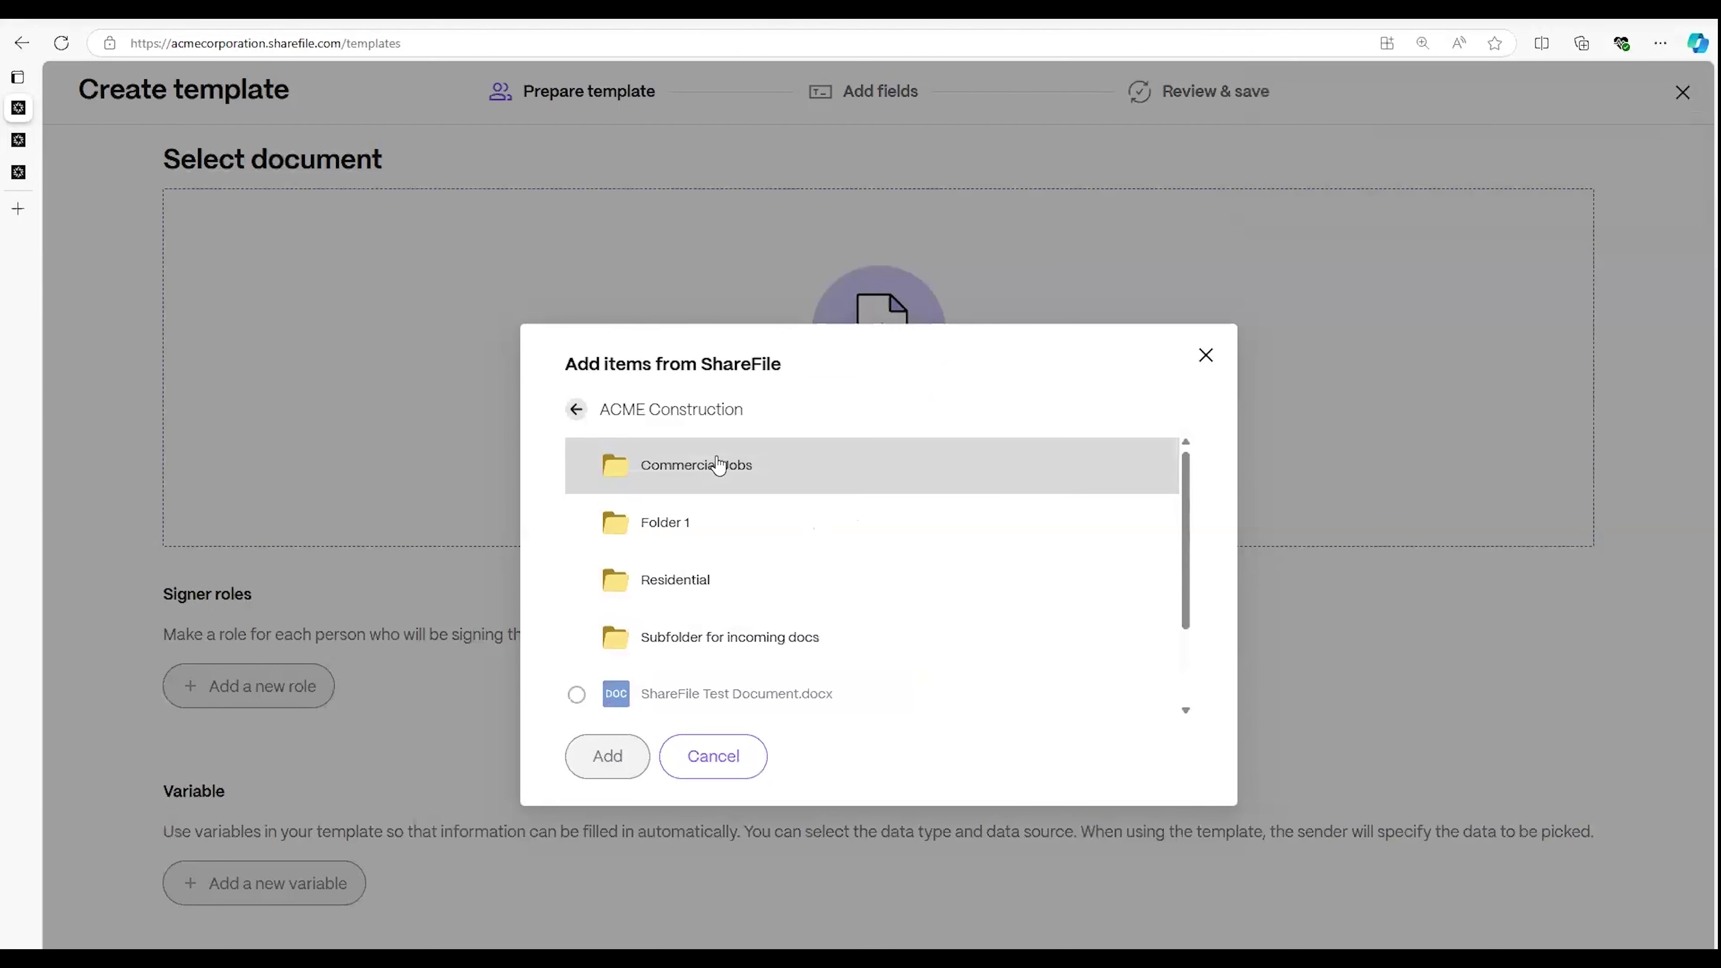
left_click(719, 465)
left_click(691, 522)
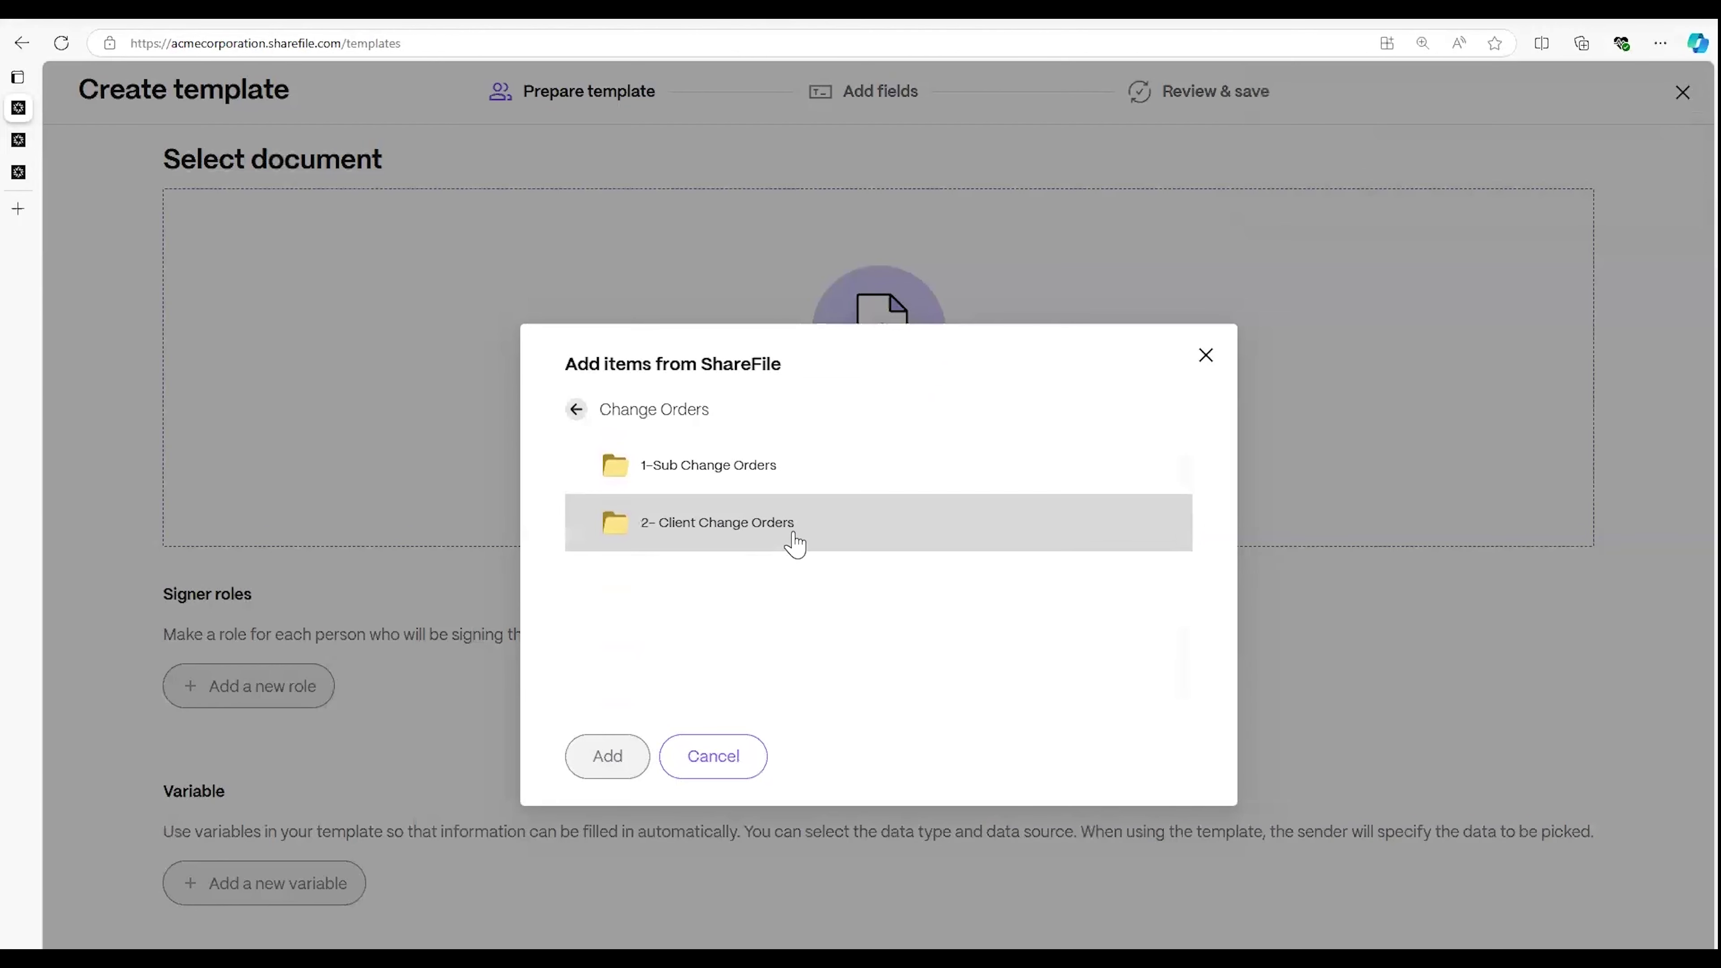
left_click(695, 526)
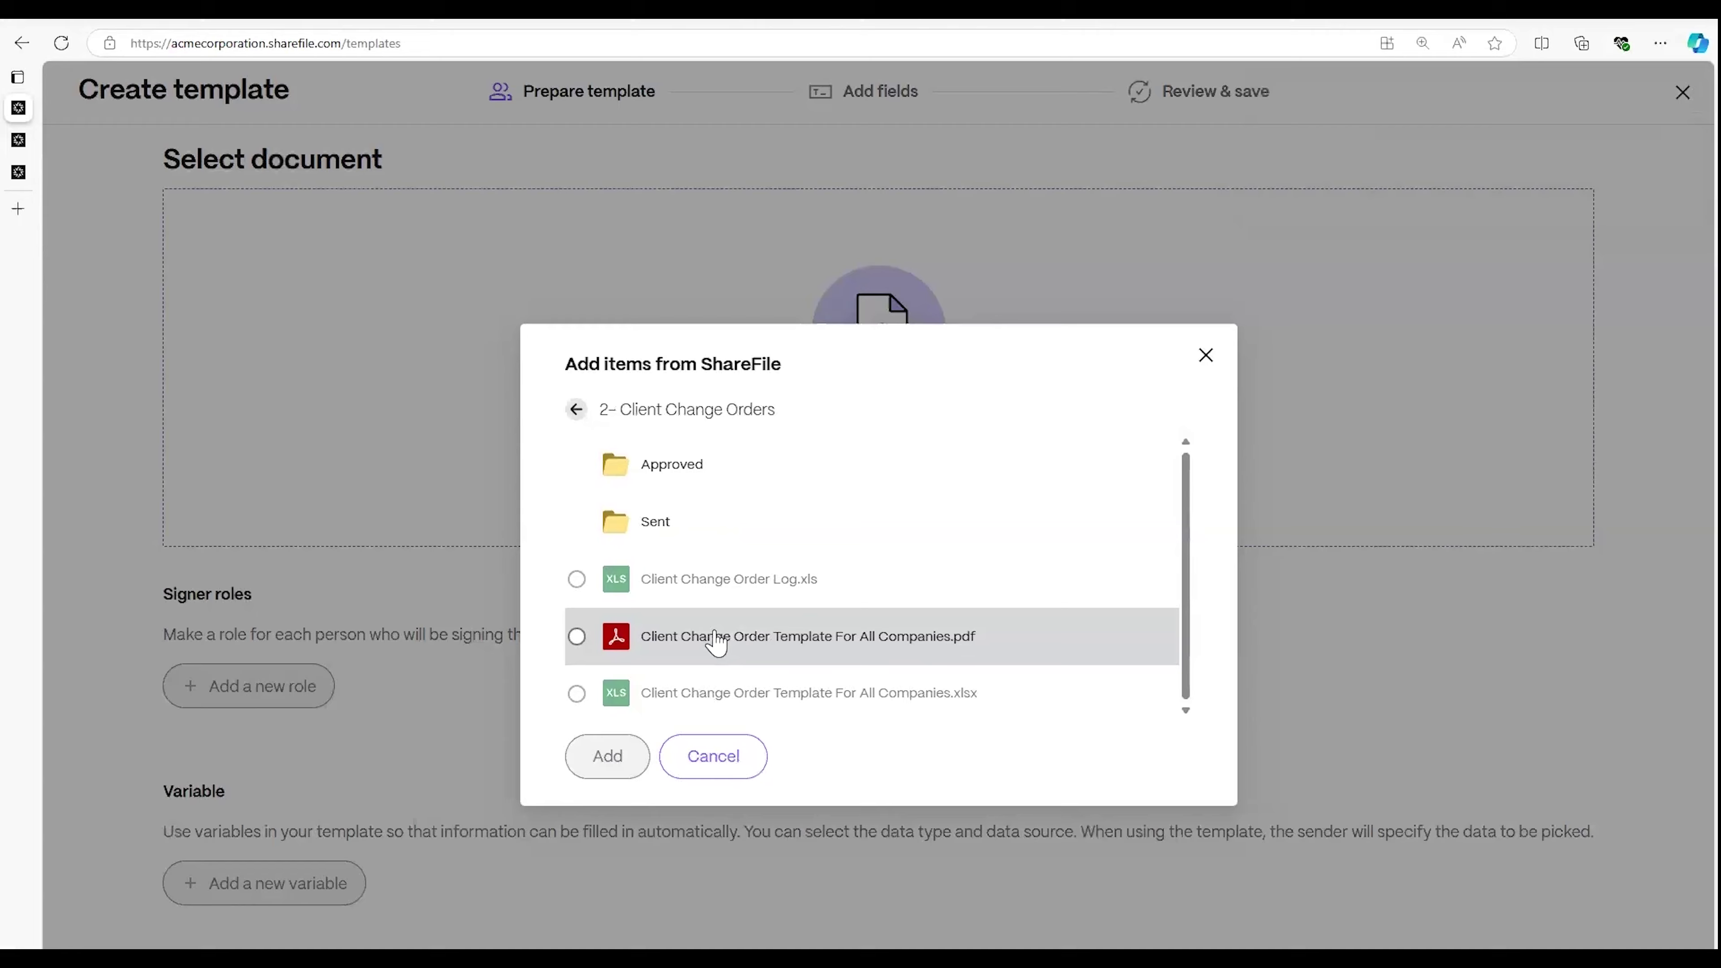
double_click(715, 640)
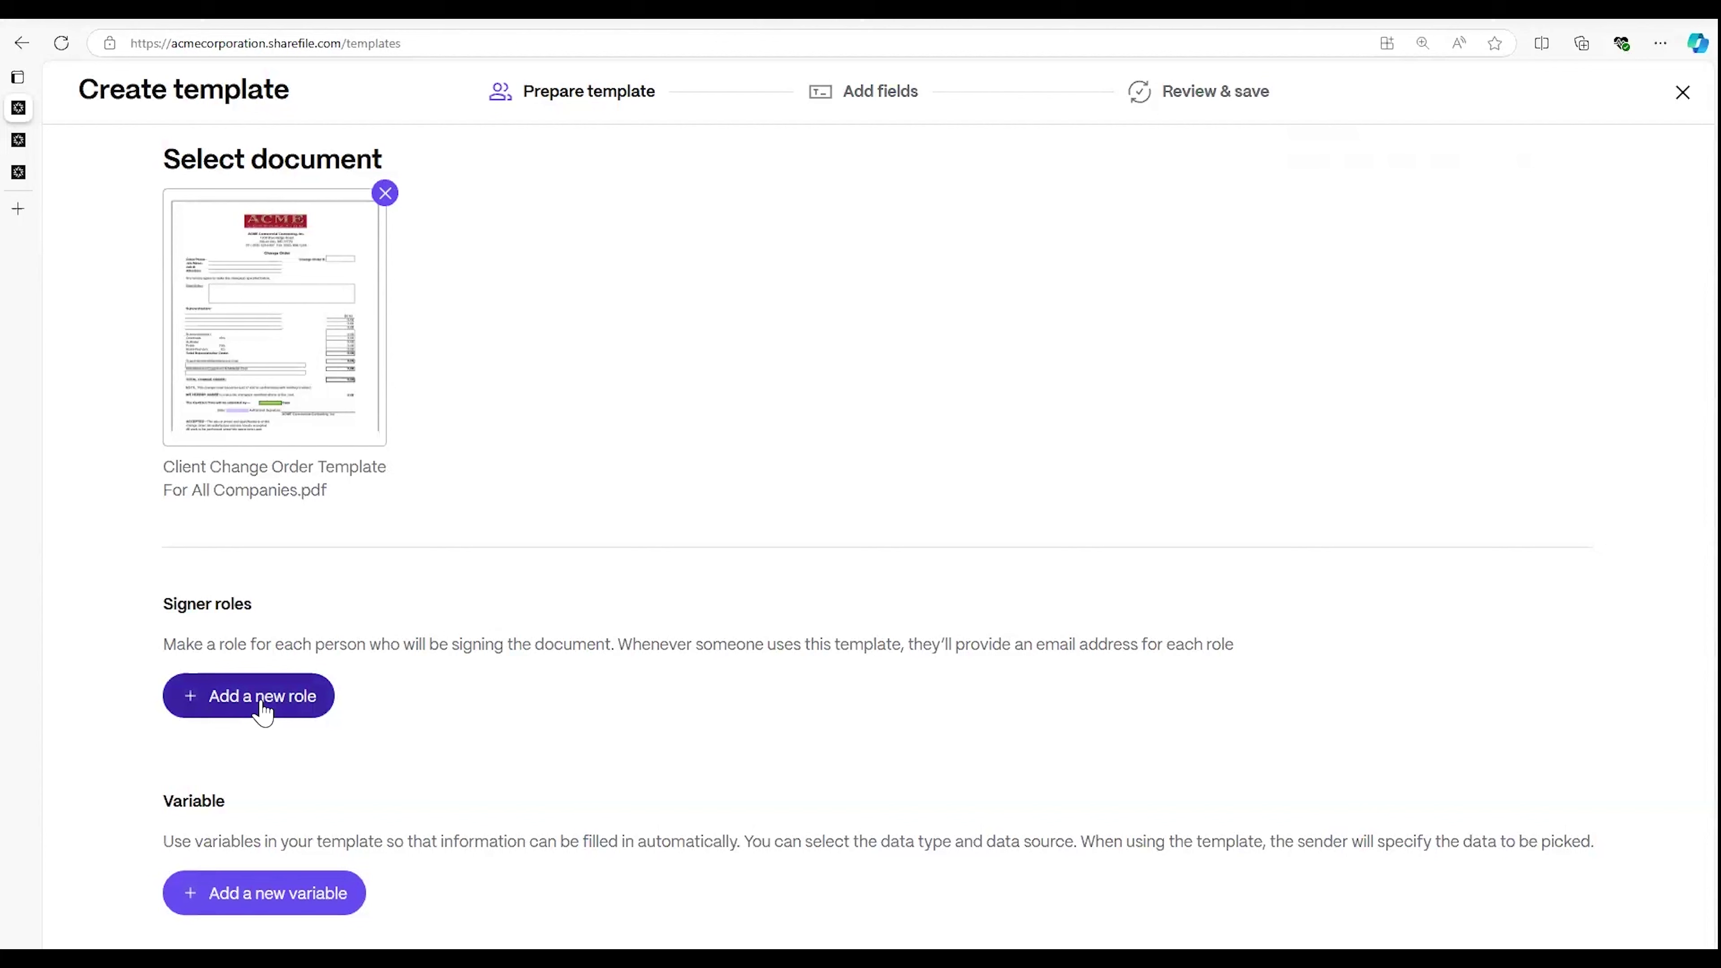
Step: Add a first signer role named 'ACME rep'
left_click(262, 707)
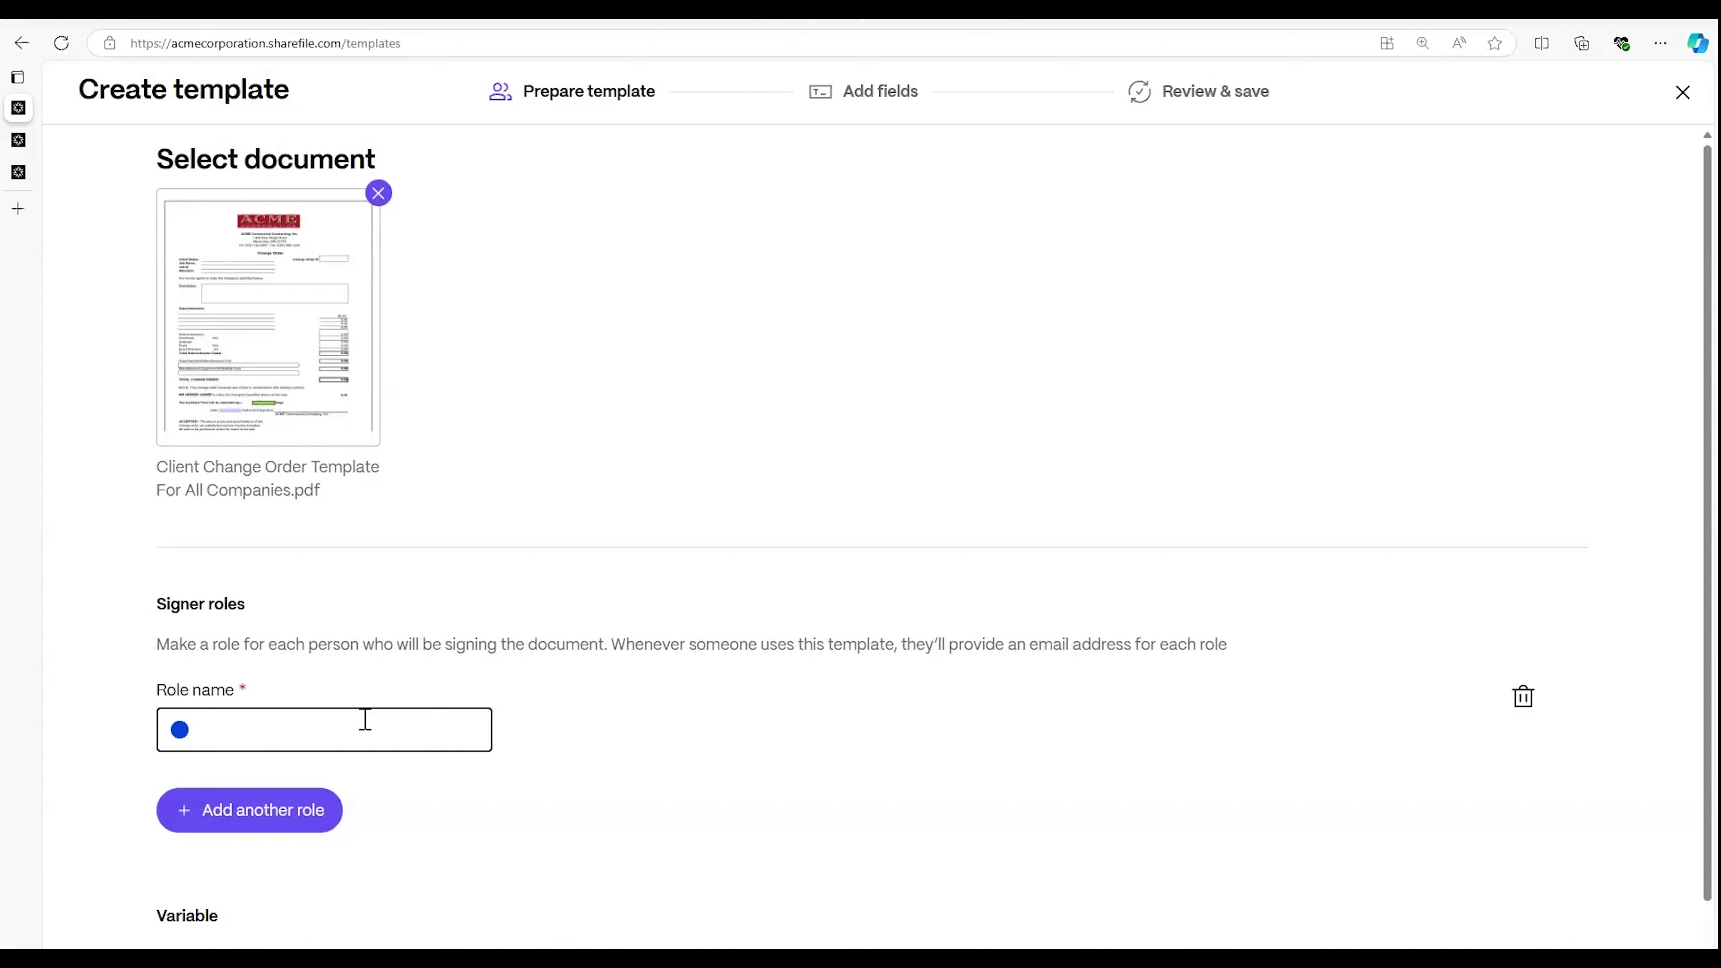
left_click(364, 720)
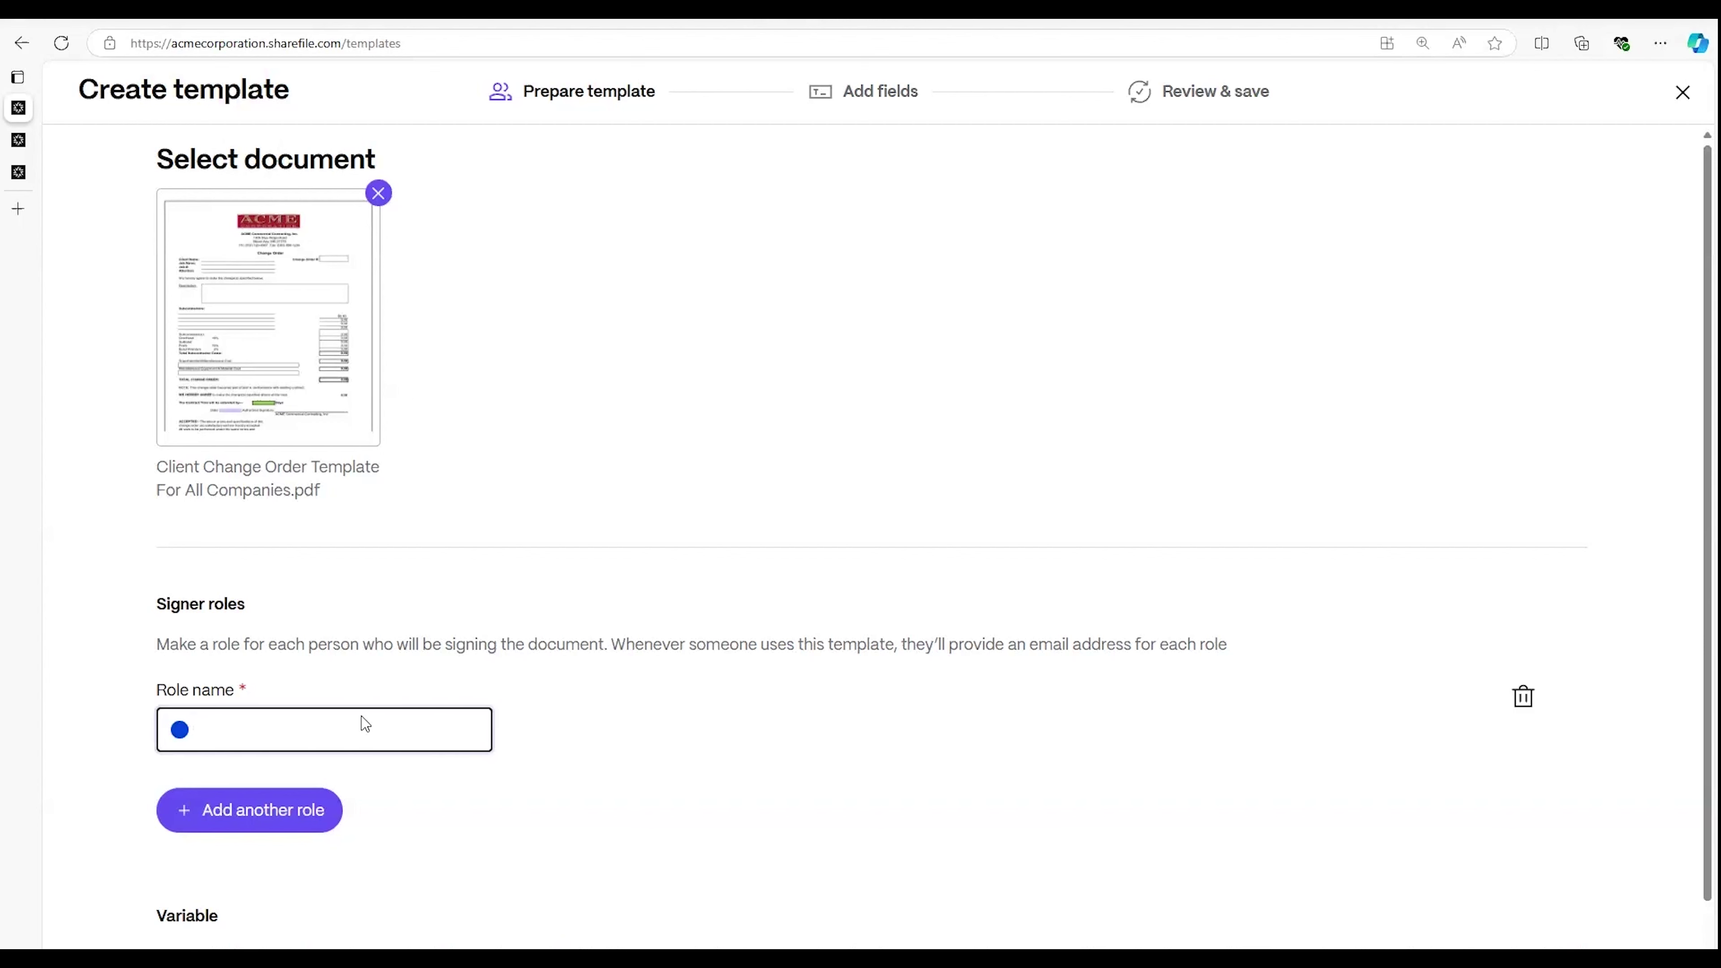
type("a")
key("BackSpace")
type("ACME rep")
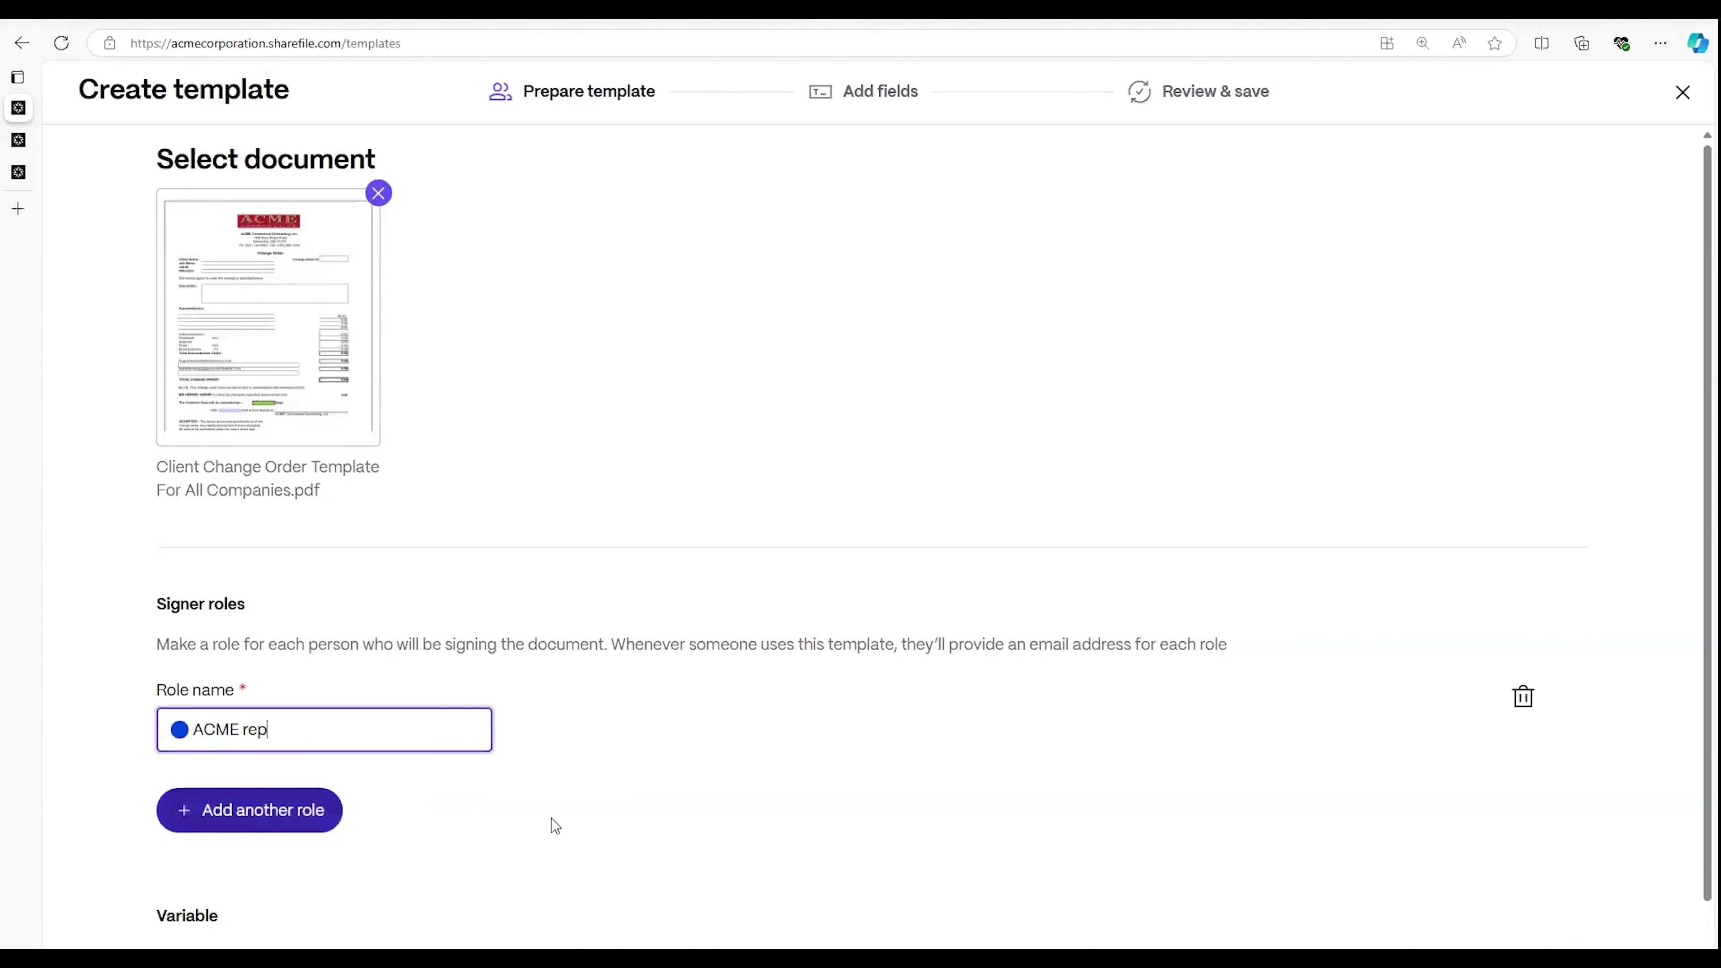
Step: Add a second signer role named 'Customer'
left_click(271, 812)
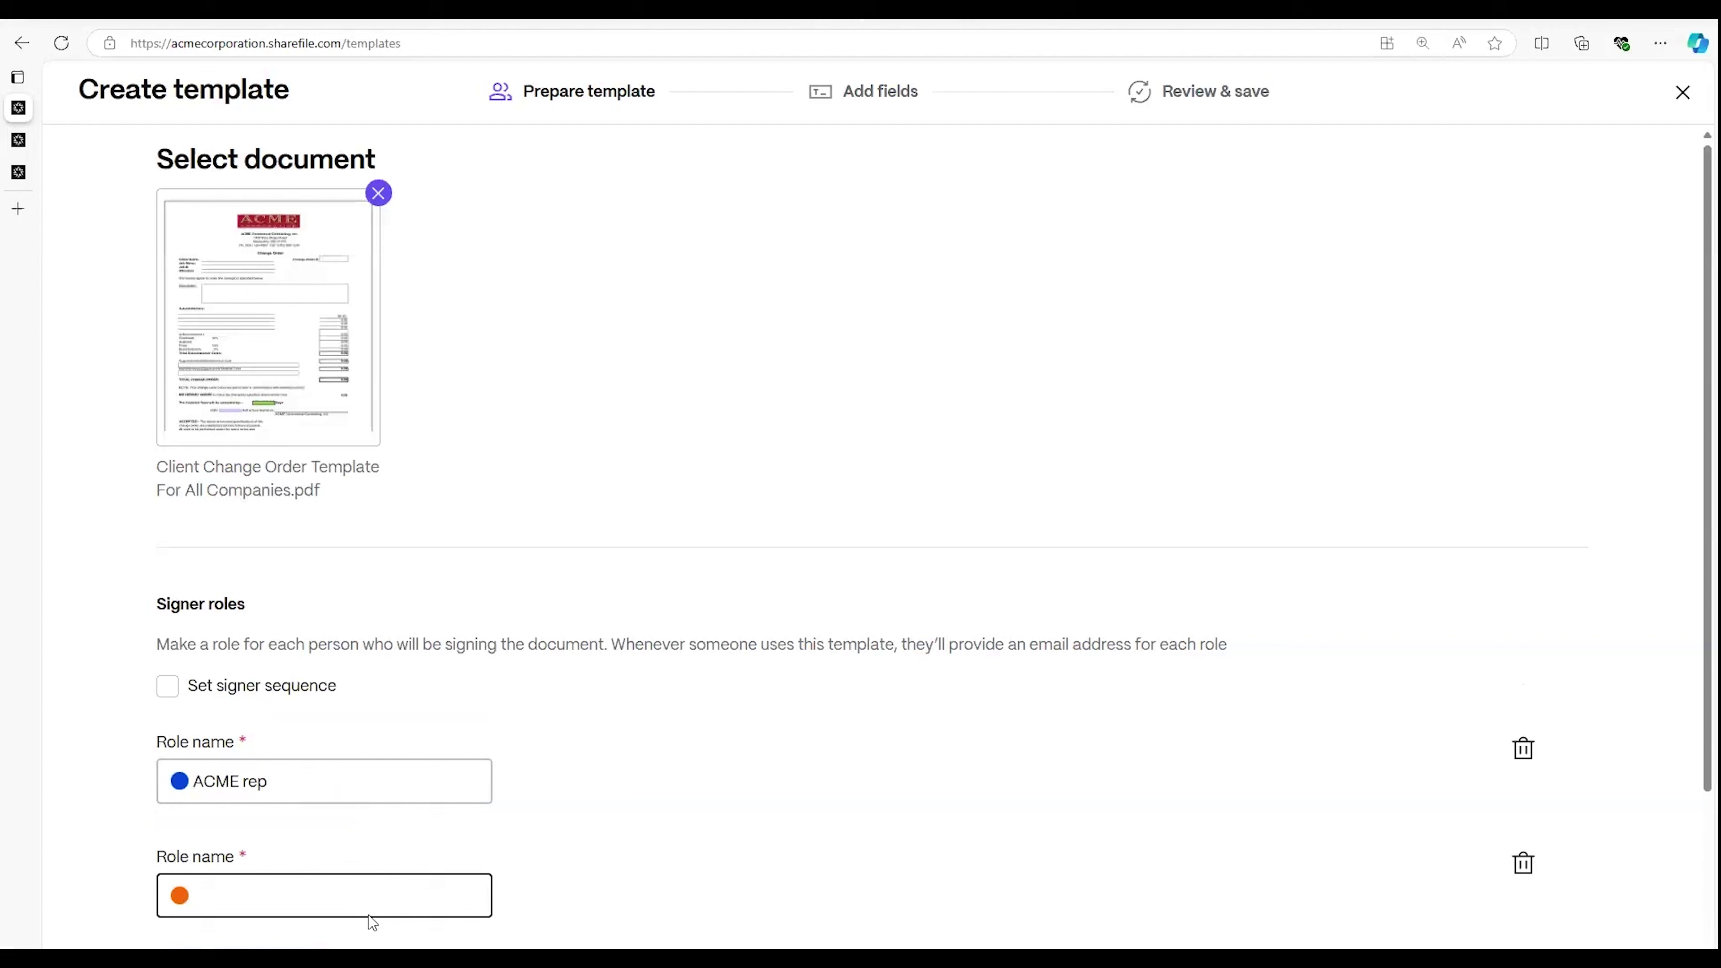
type("Customer")
scroll(169, 734, "down", 2)
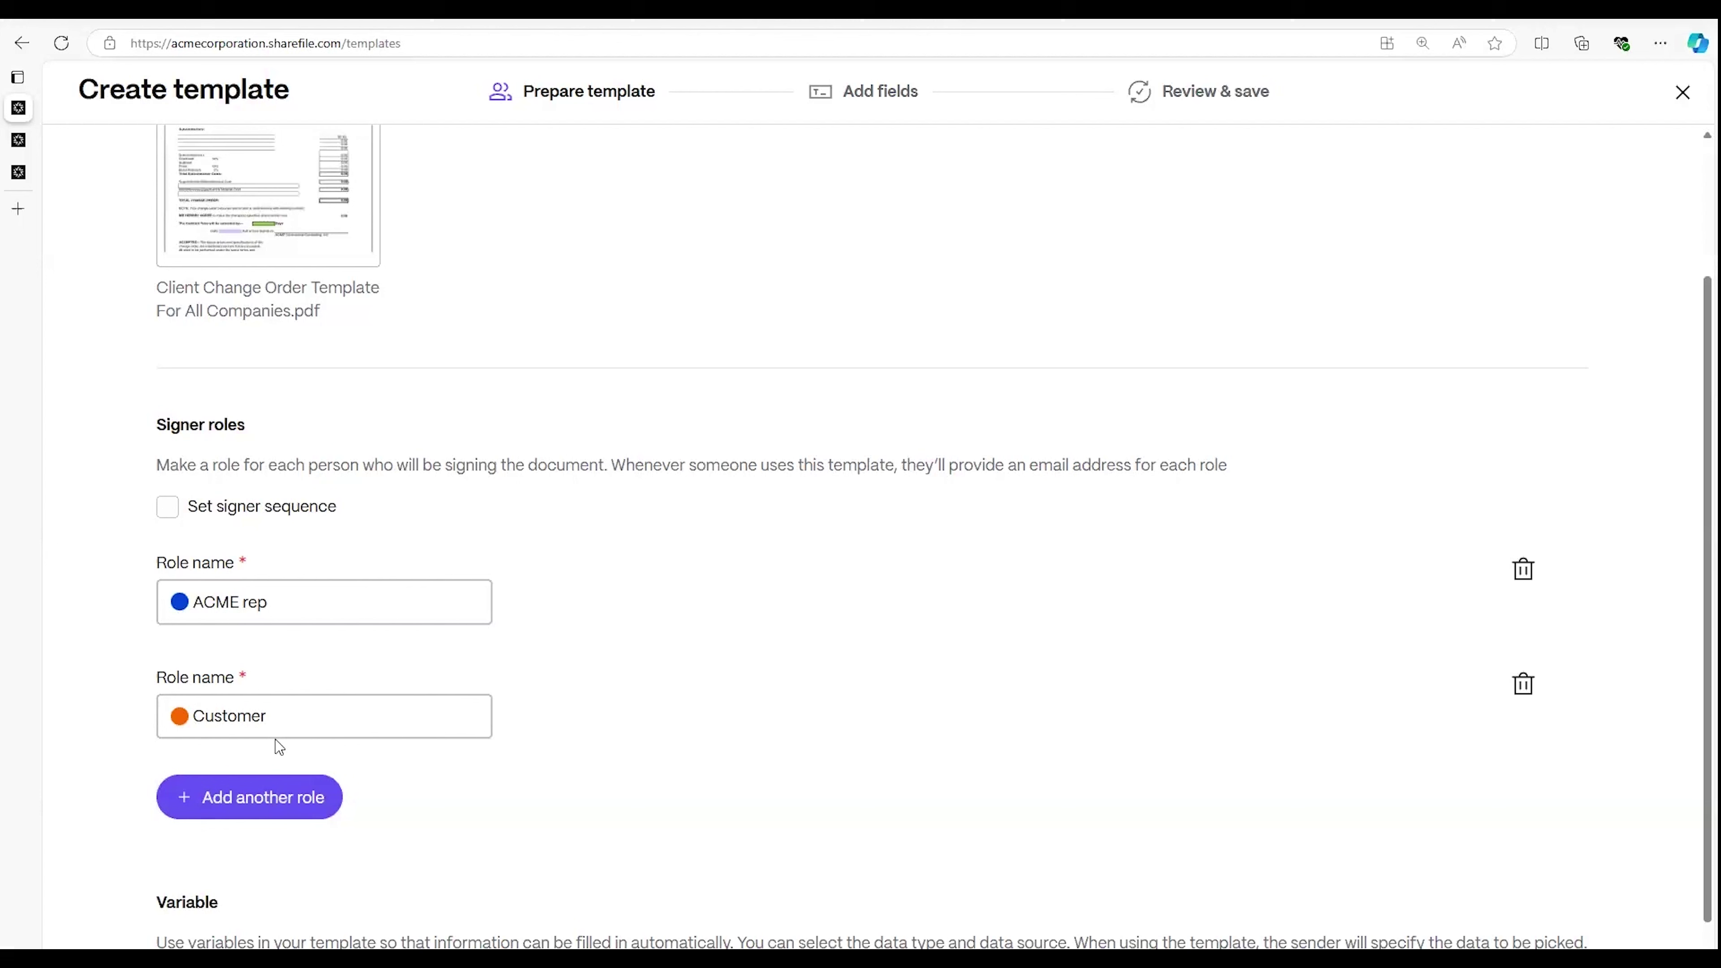
left_click(179, 606)
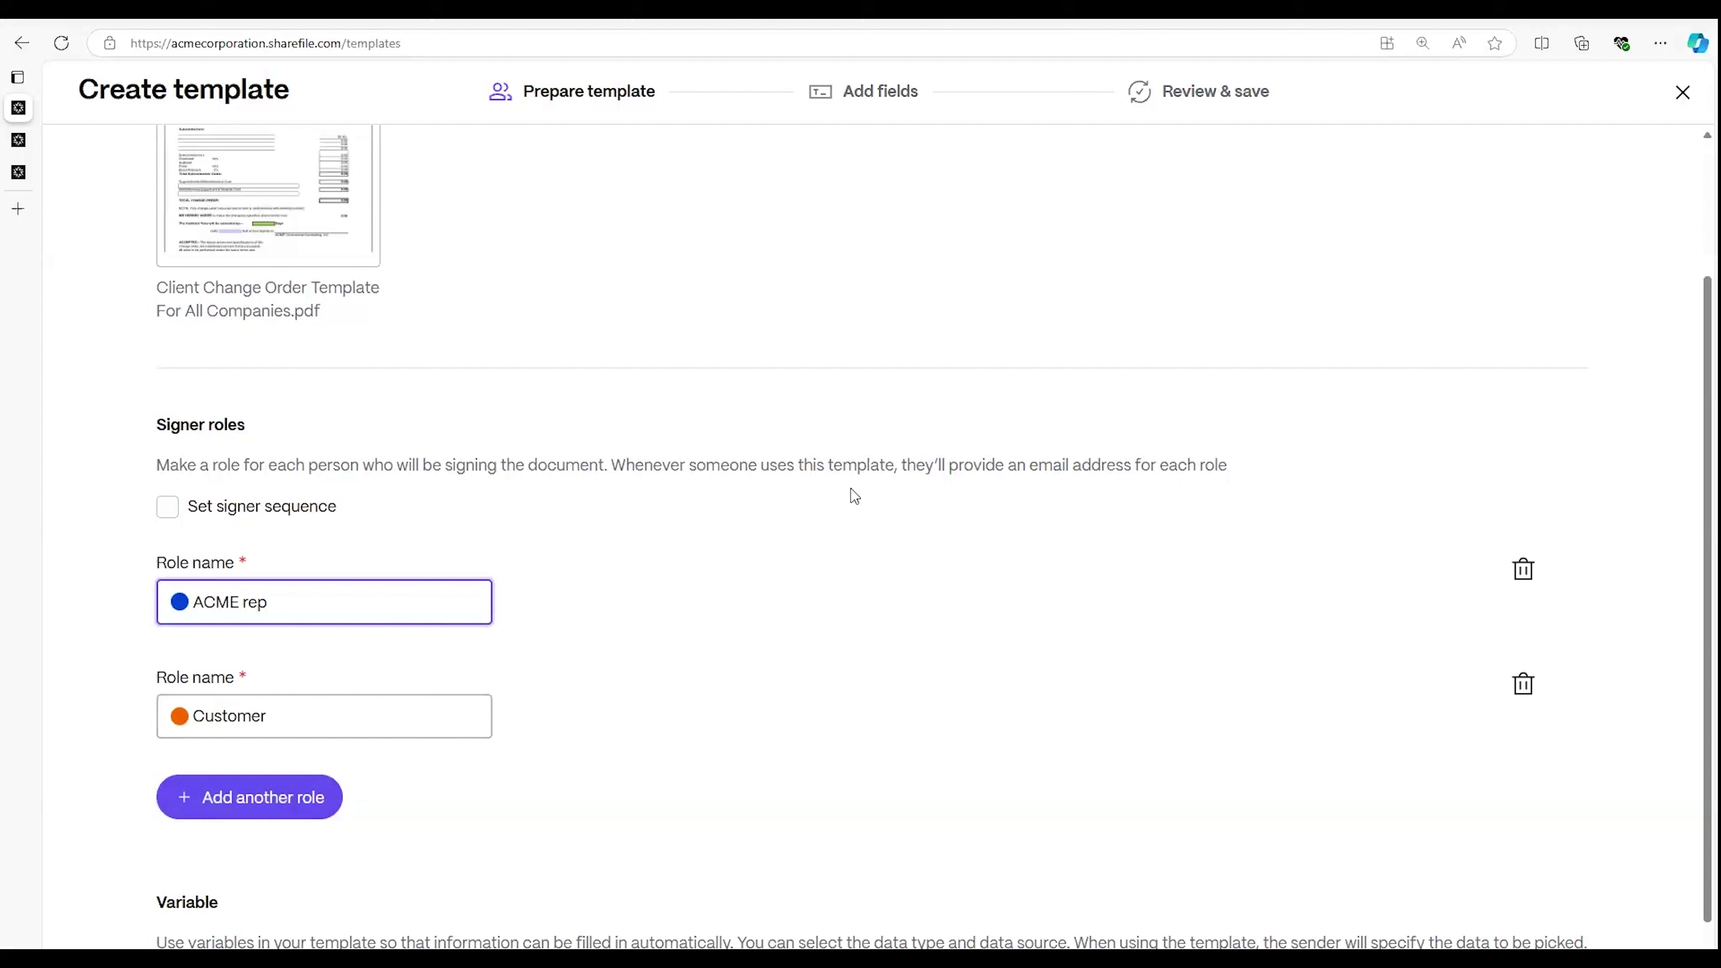
left_click(810, 539)
scroll(810, 539, "down", 1)
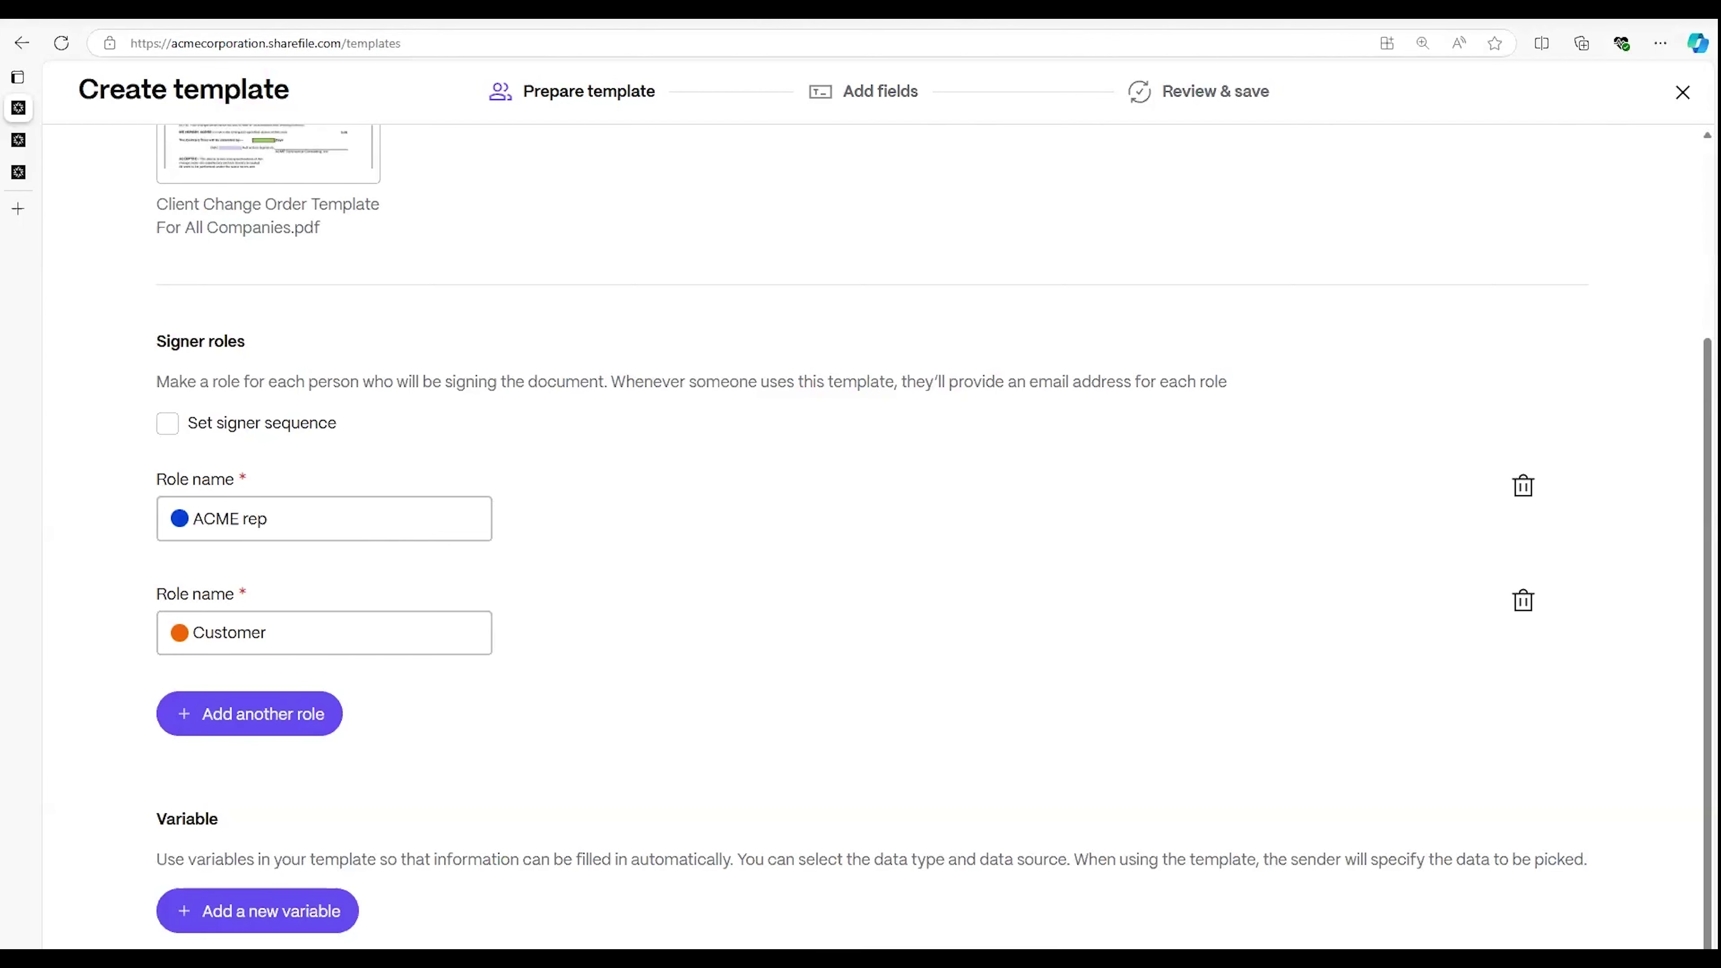
Step: Try a signer sequence with ACME rep and Customer reordered, then turn signer sequence off
left_click(168, 424)
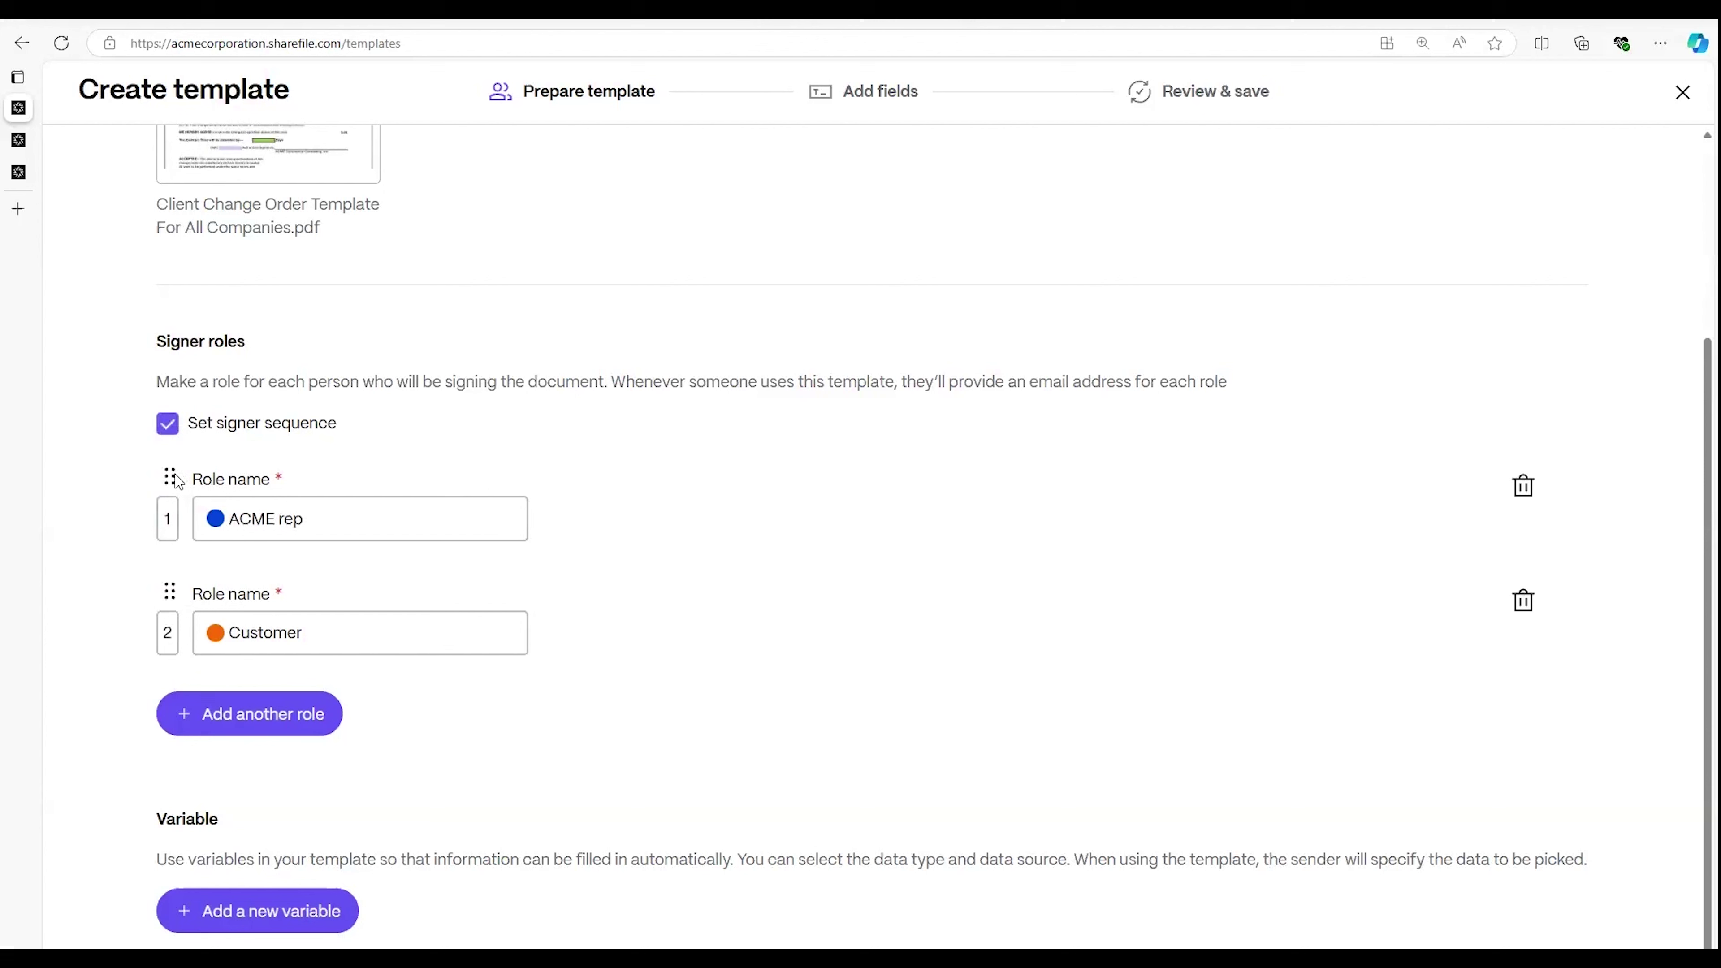
left_click_drag(169, 477, 138, 634)
left_click_drag(169, 603, 169, 479)
left_click(169, 412)
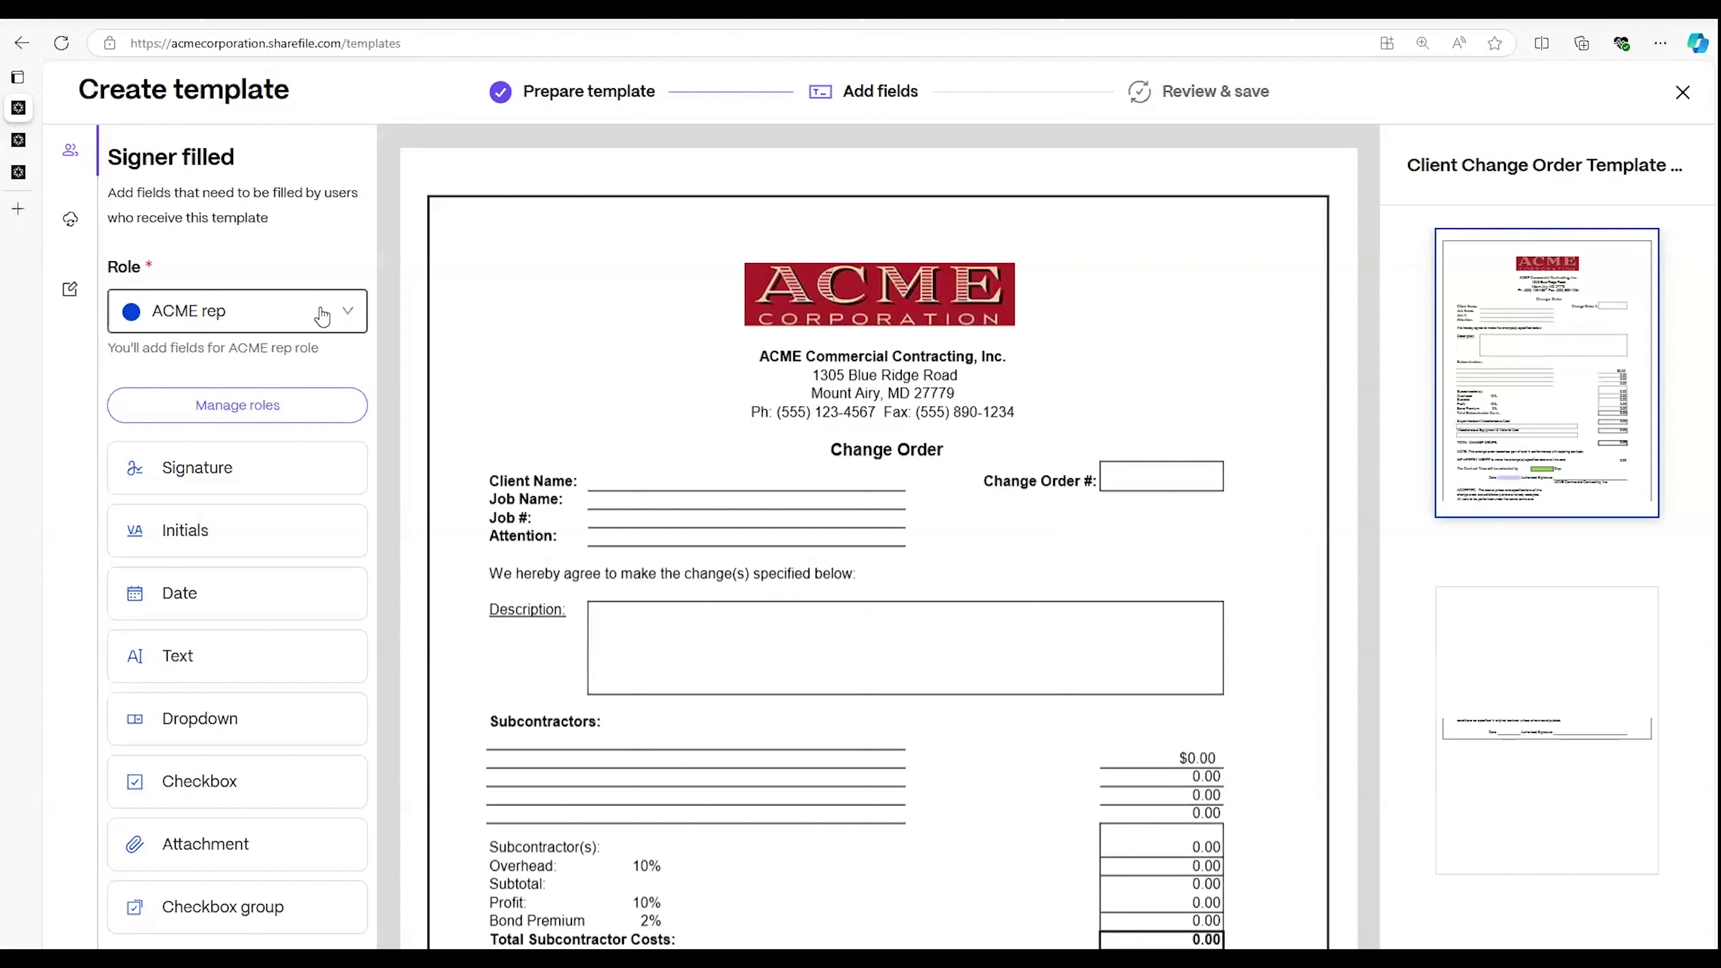
Step: For the Customer role, place a Signature field on the Authorized Signature line and a Date field beside it
left_click(223, 313)
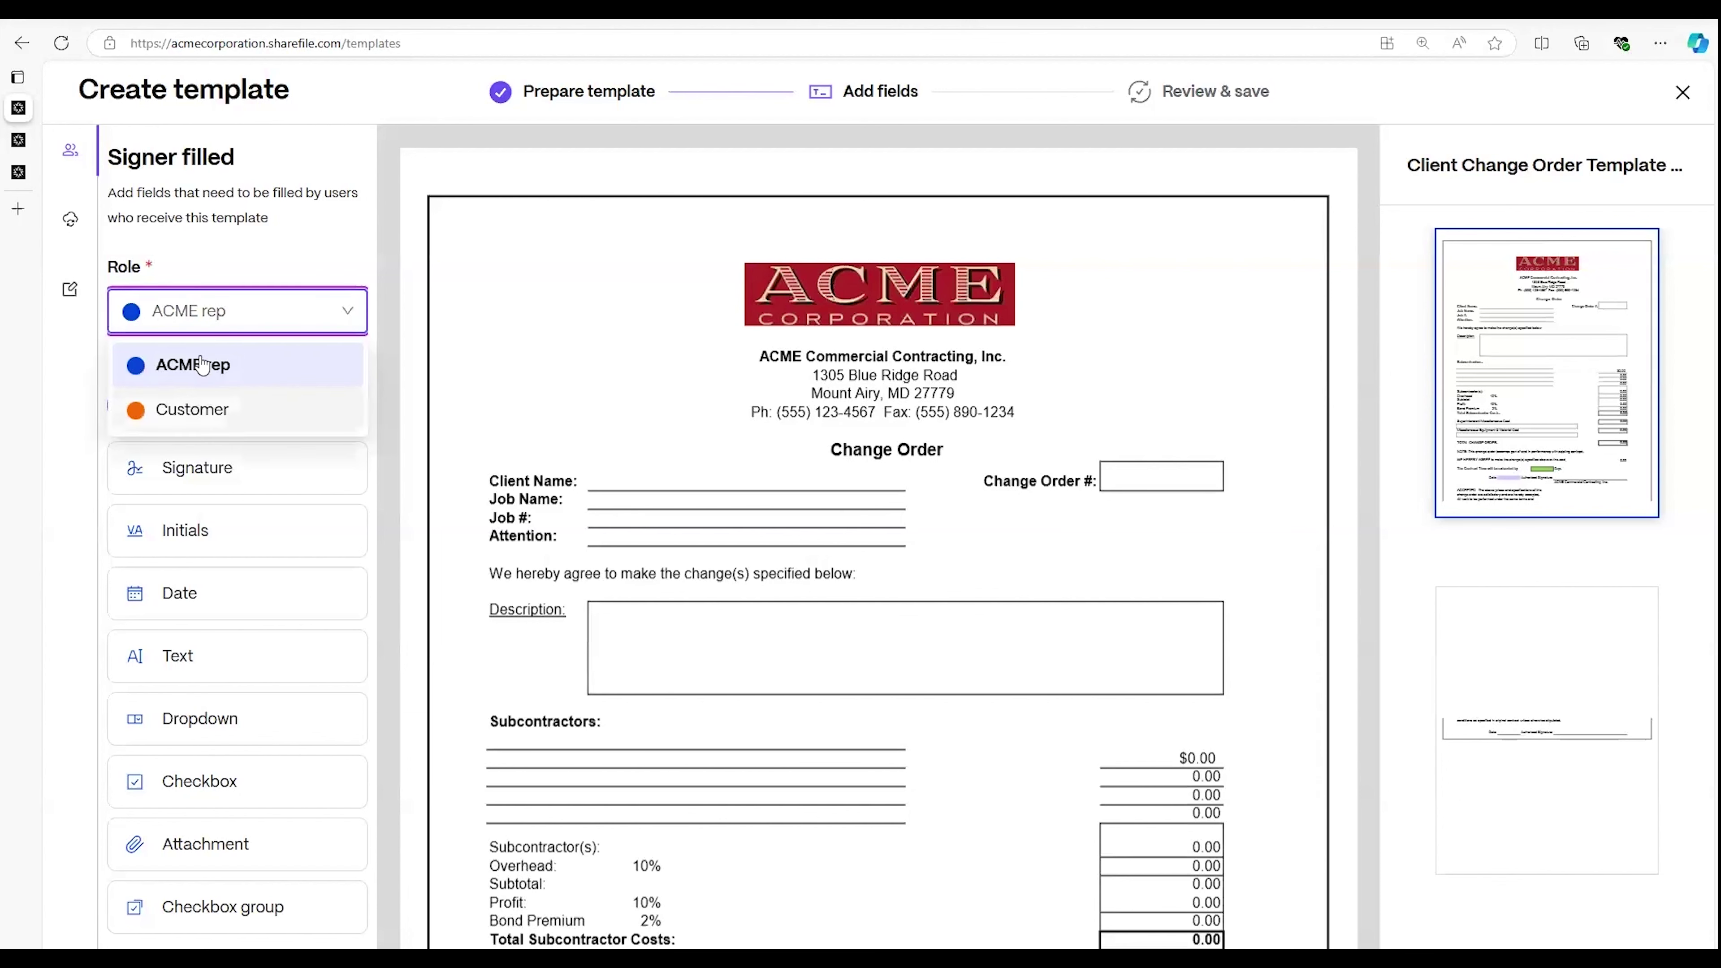
left_click(185, 416)
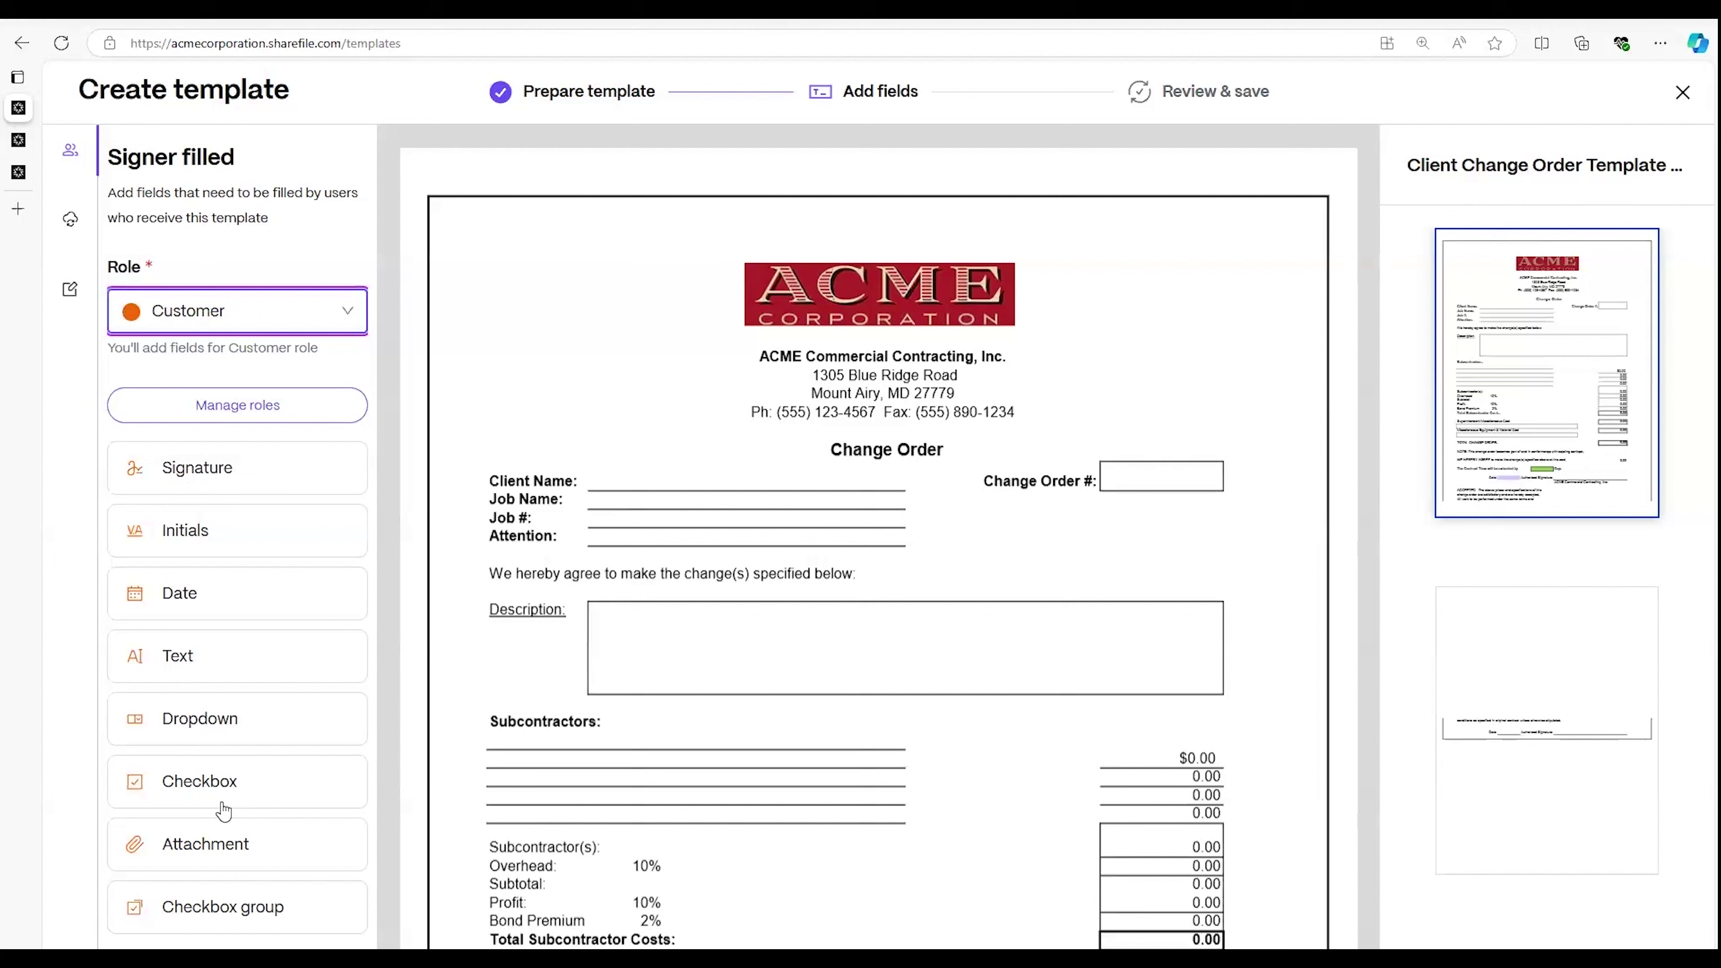
left_click(211, 471)
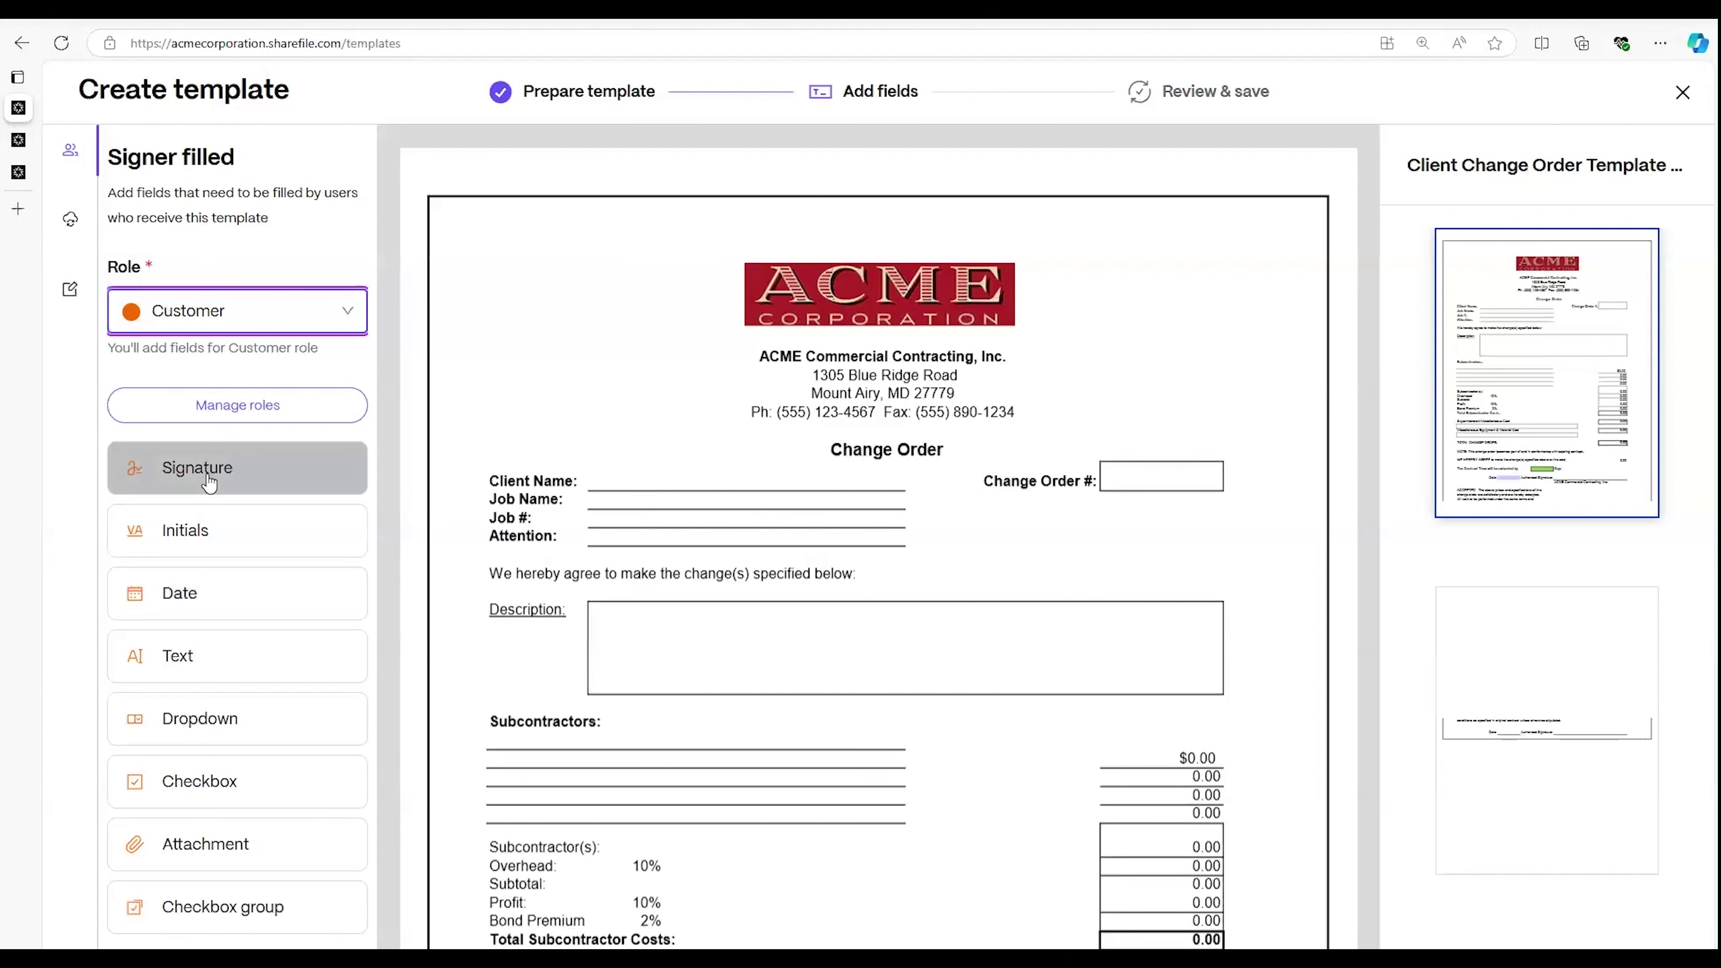
scroll(965, 656, "down", 15)
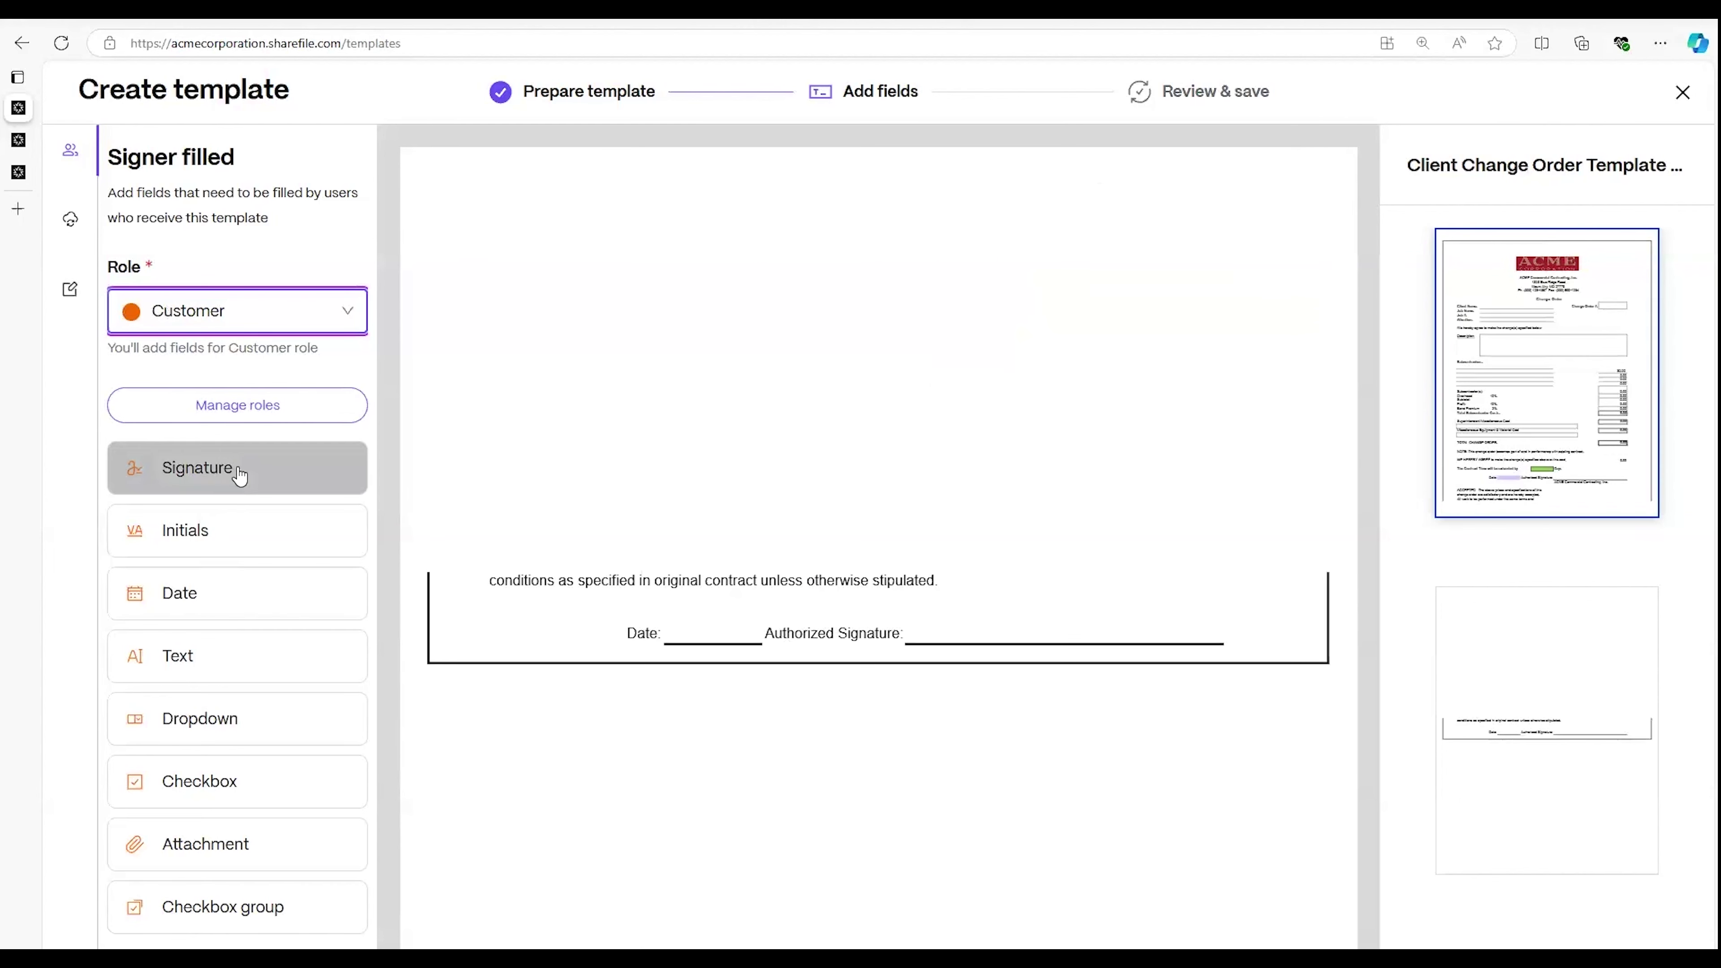
mouse_move(229, 480)
left_mouse_down()
mouse_move(1021, 564)
mouse_move(929, 587)
left_mouse_up()
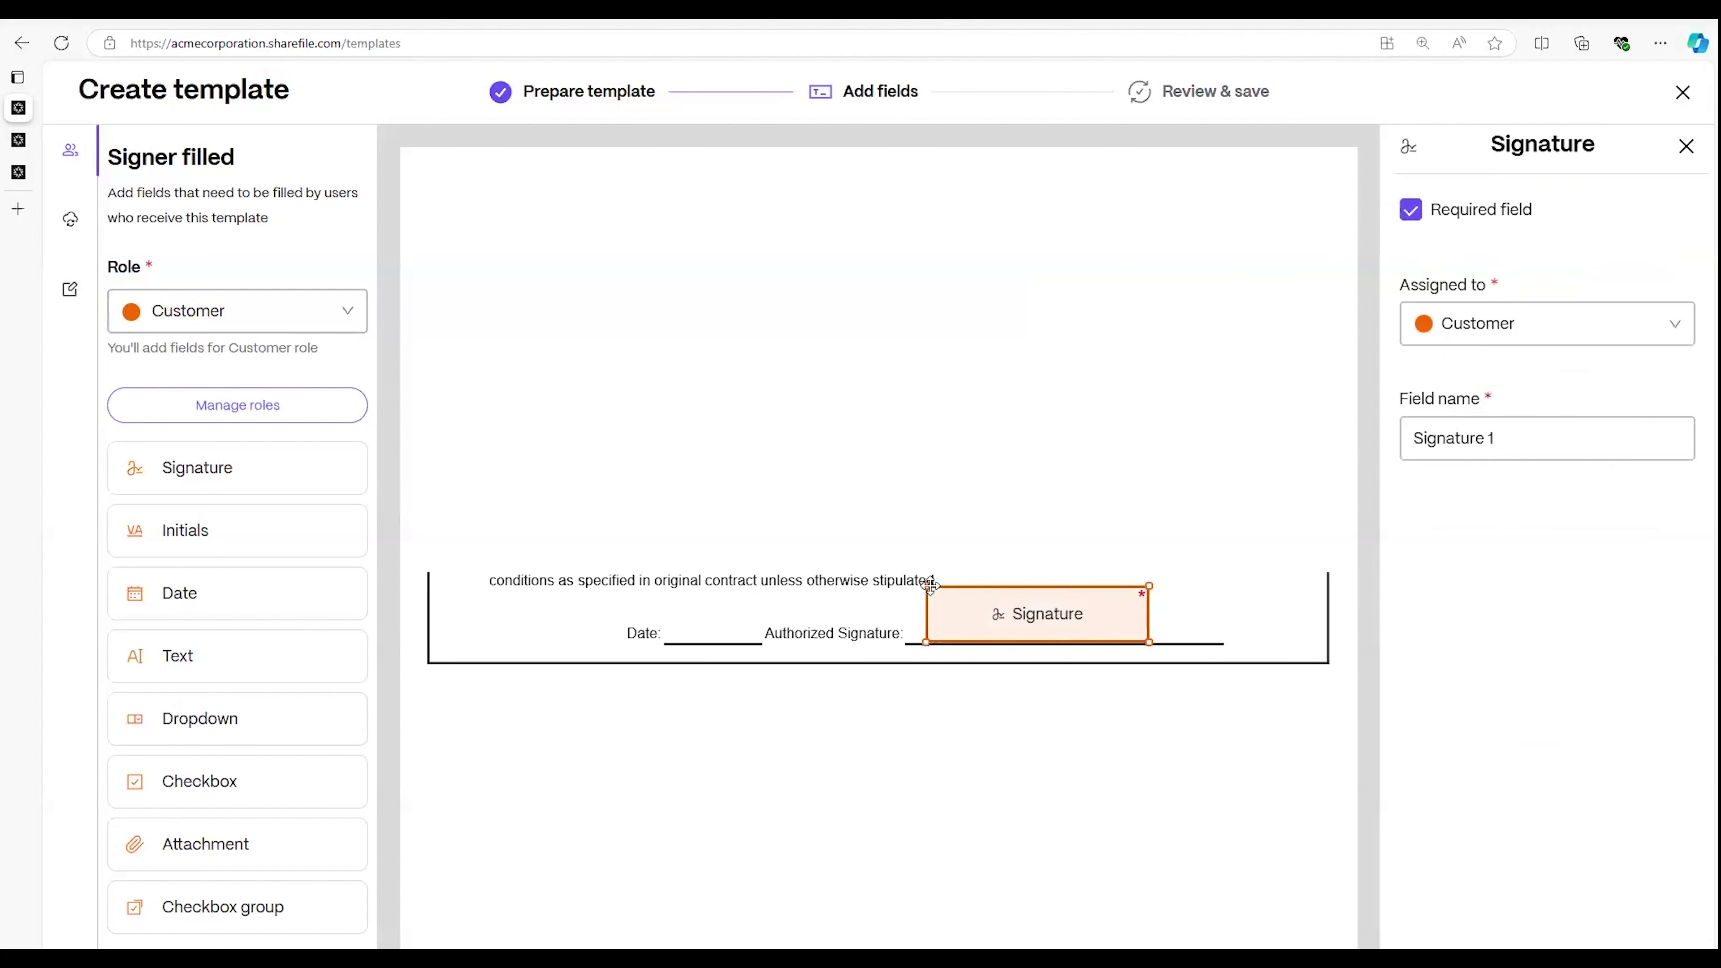
left_click(204, 535)
mouse_move(193, 600)
left_mouse_down()
mouse_move(745, 615)
mouse_move(660, 608)
left_mouse_up()
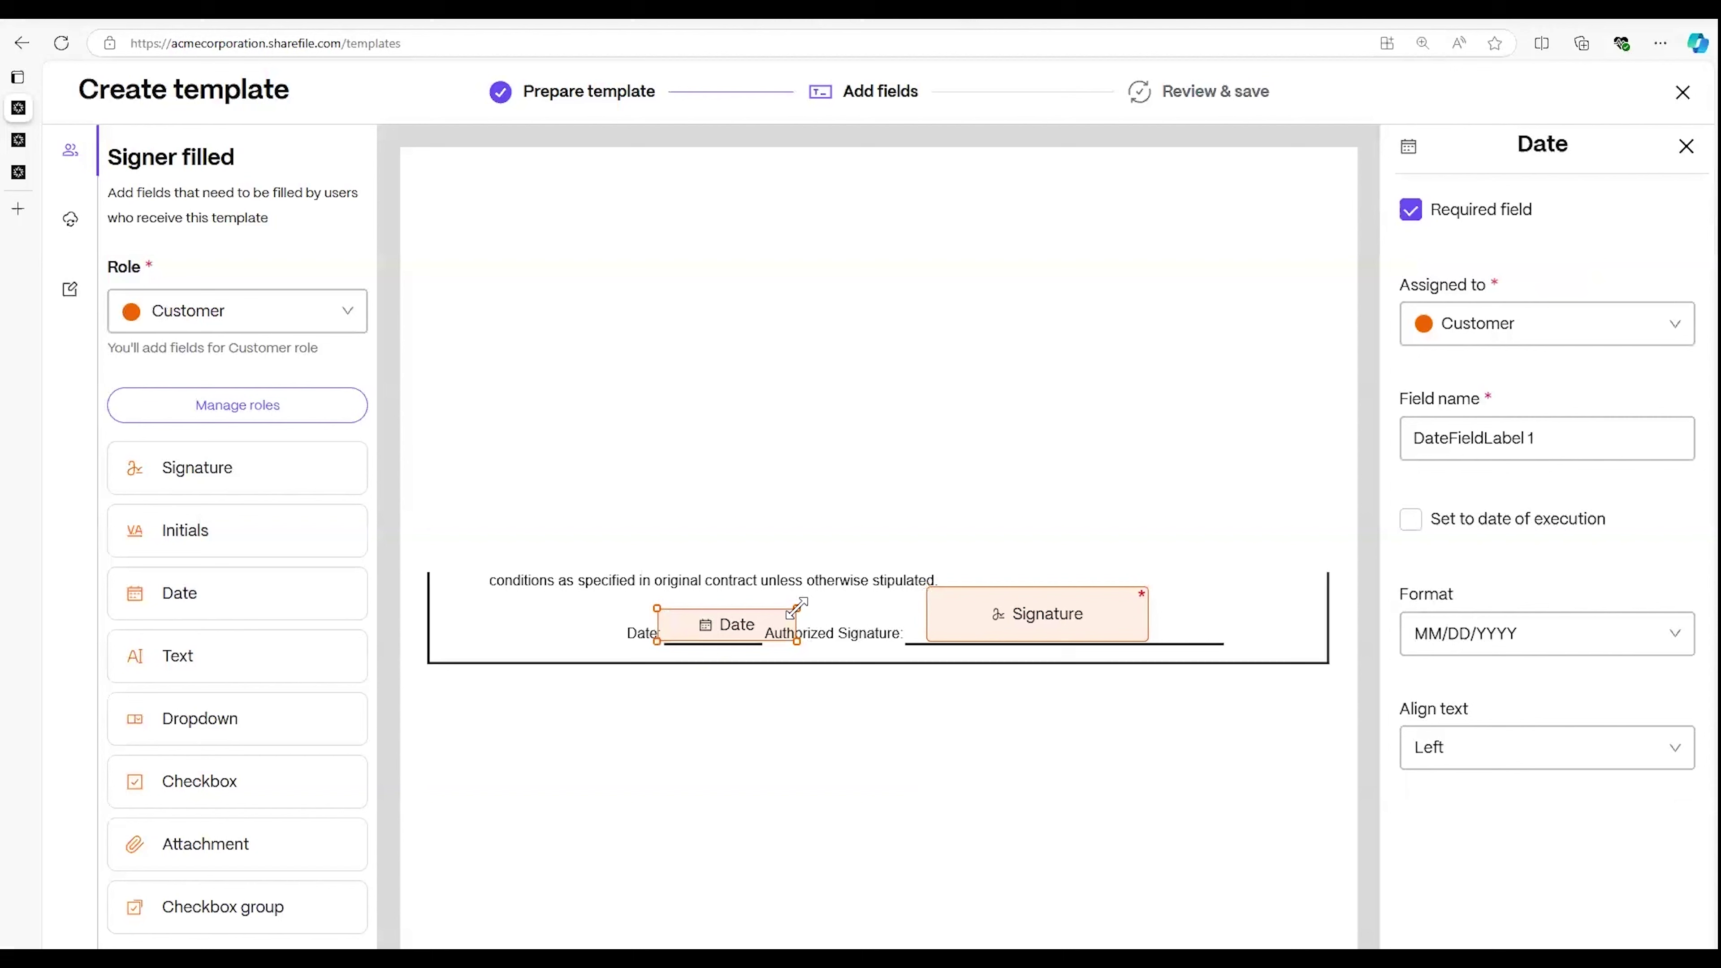
scroll(745, 644, "up", 10)
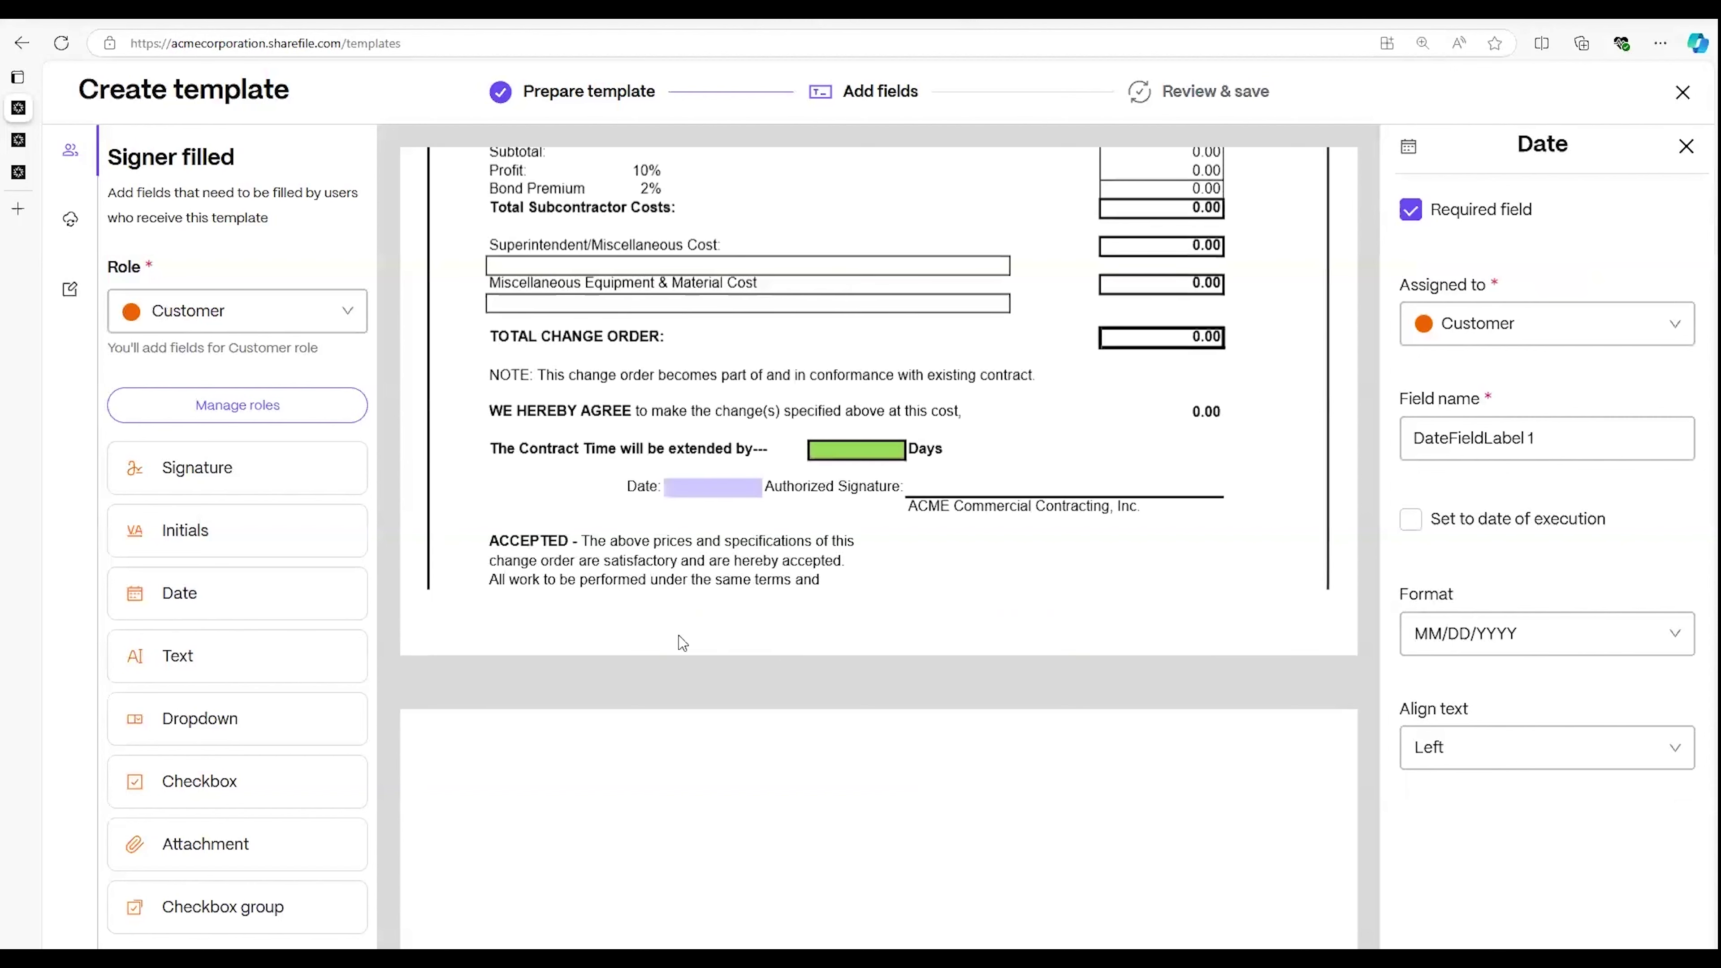
Step: For the ACME rep role, place Text fields at Client Name and Job Name
left_click(242, 320)
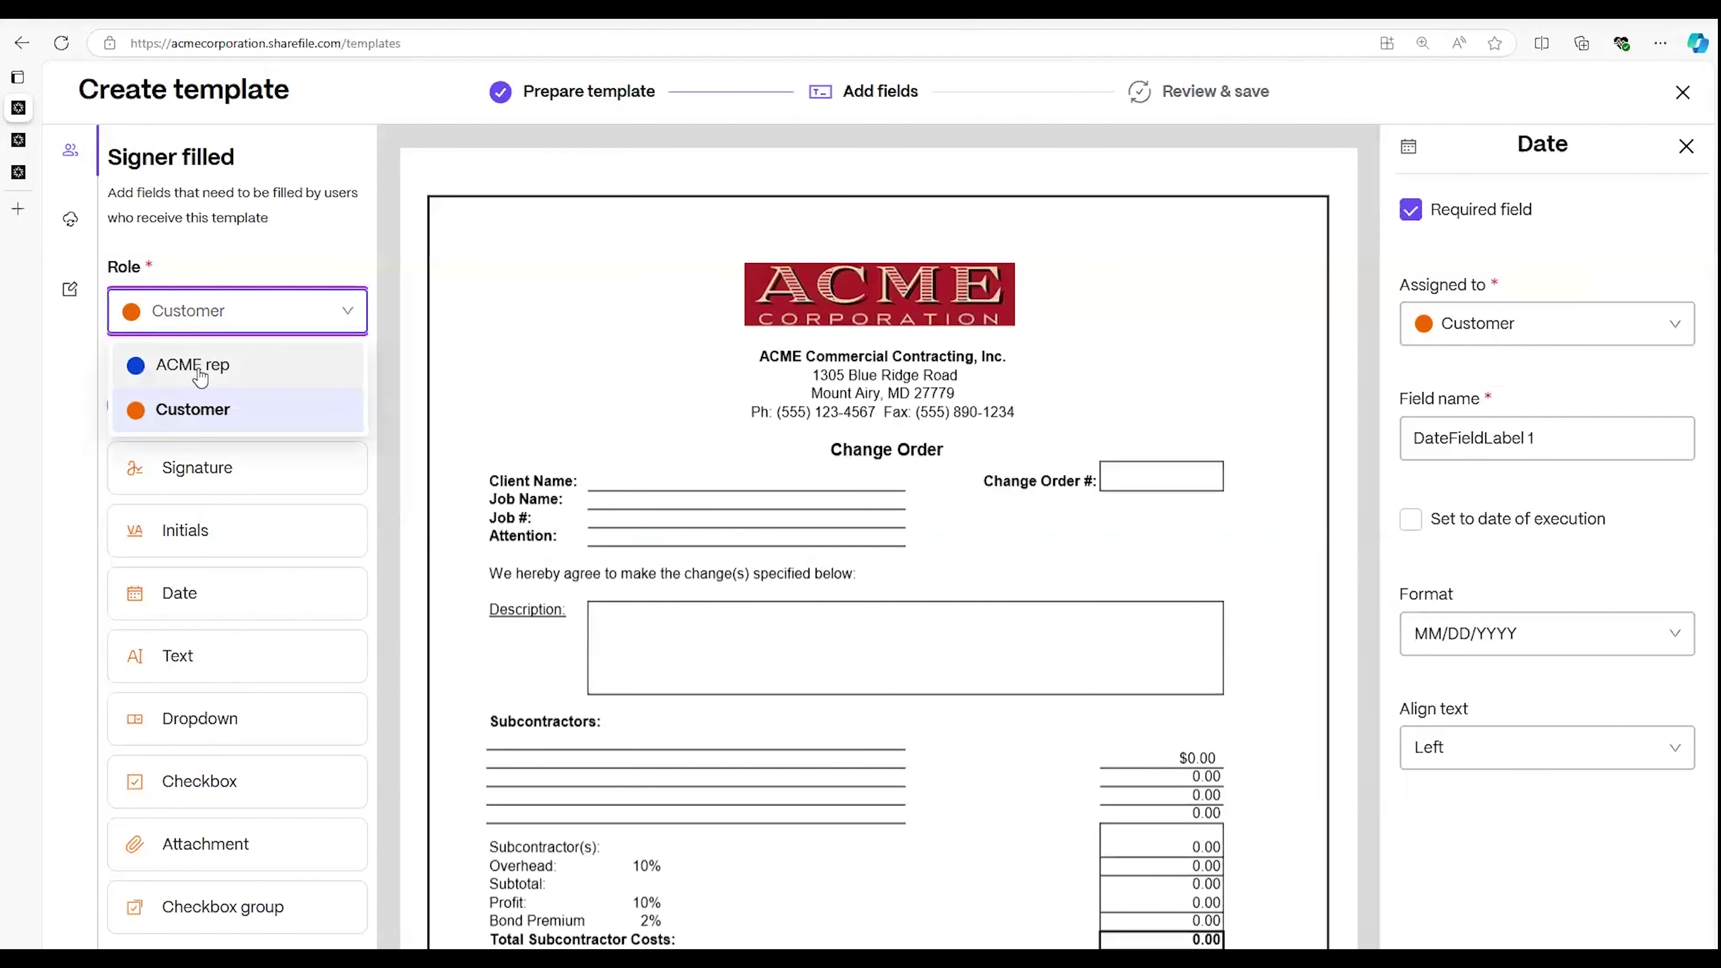
left_click(194, 365)
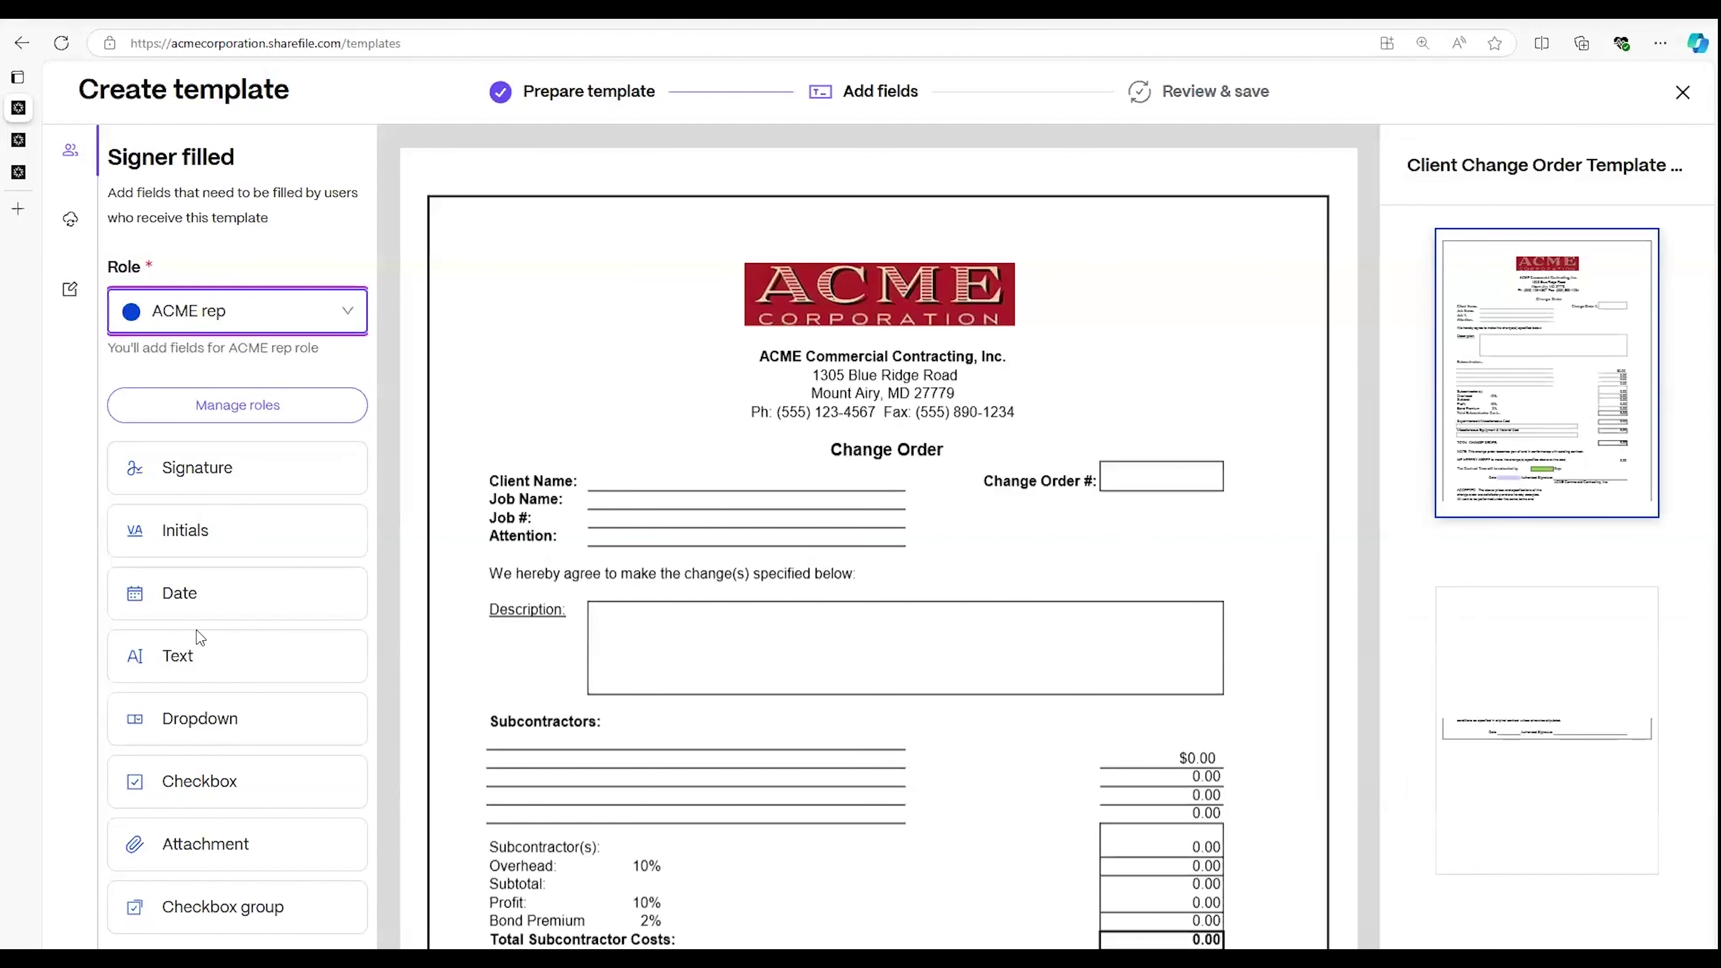
left_click(195, 664)
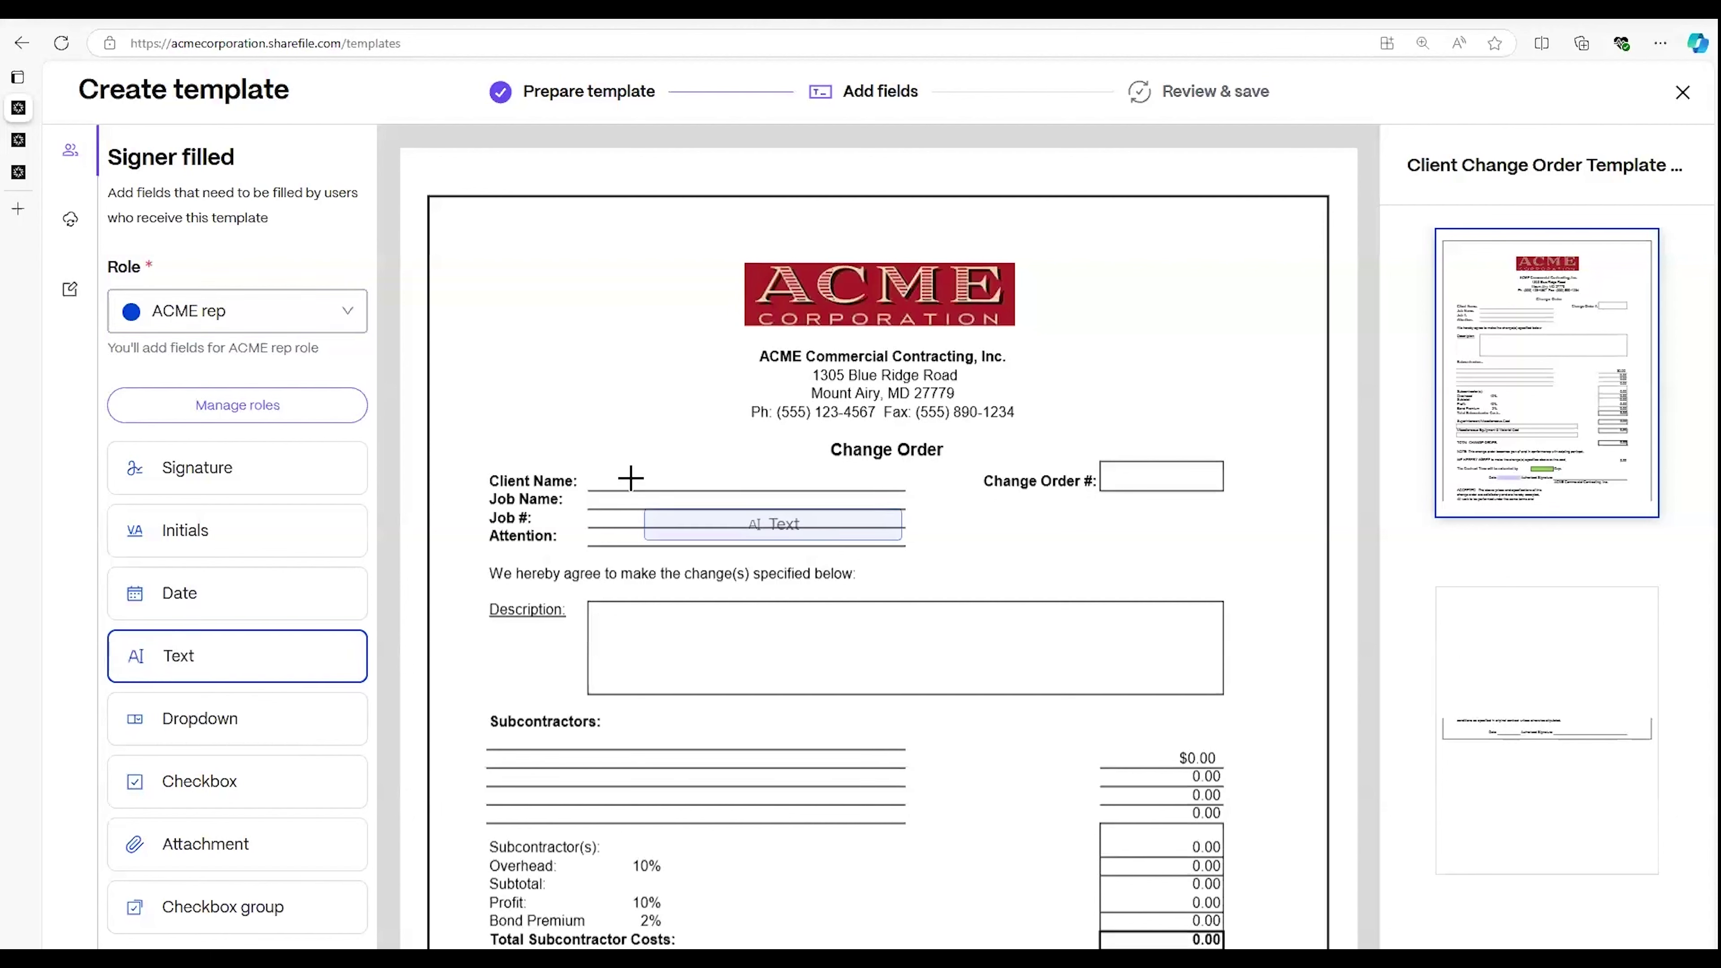
left_click(584, 457)
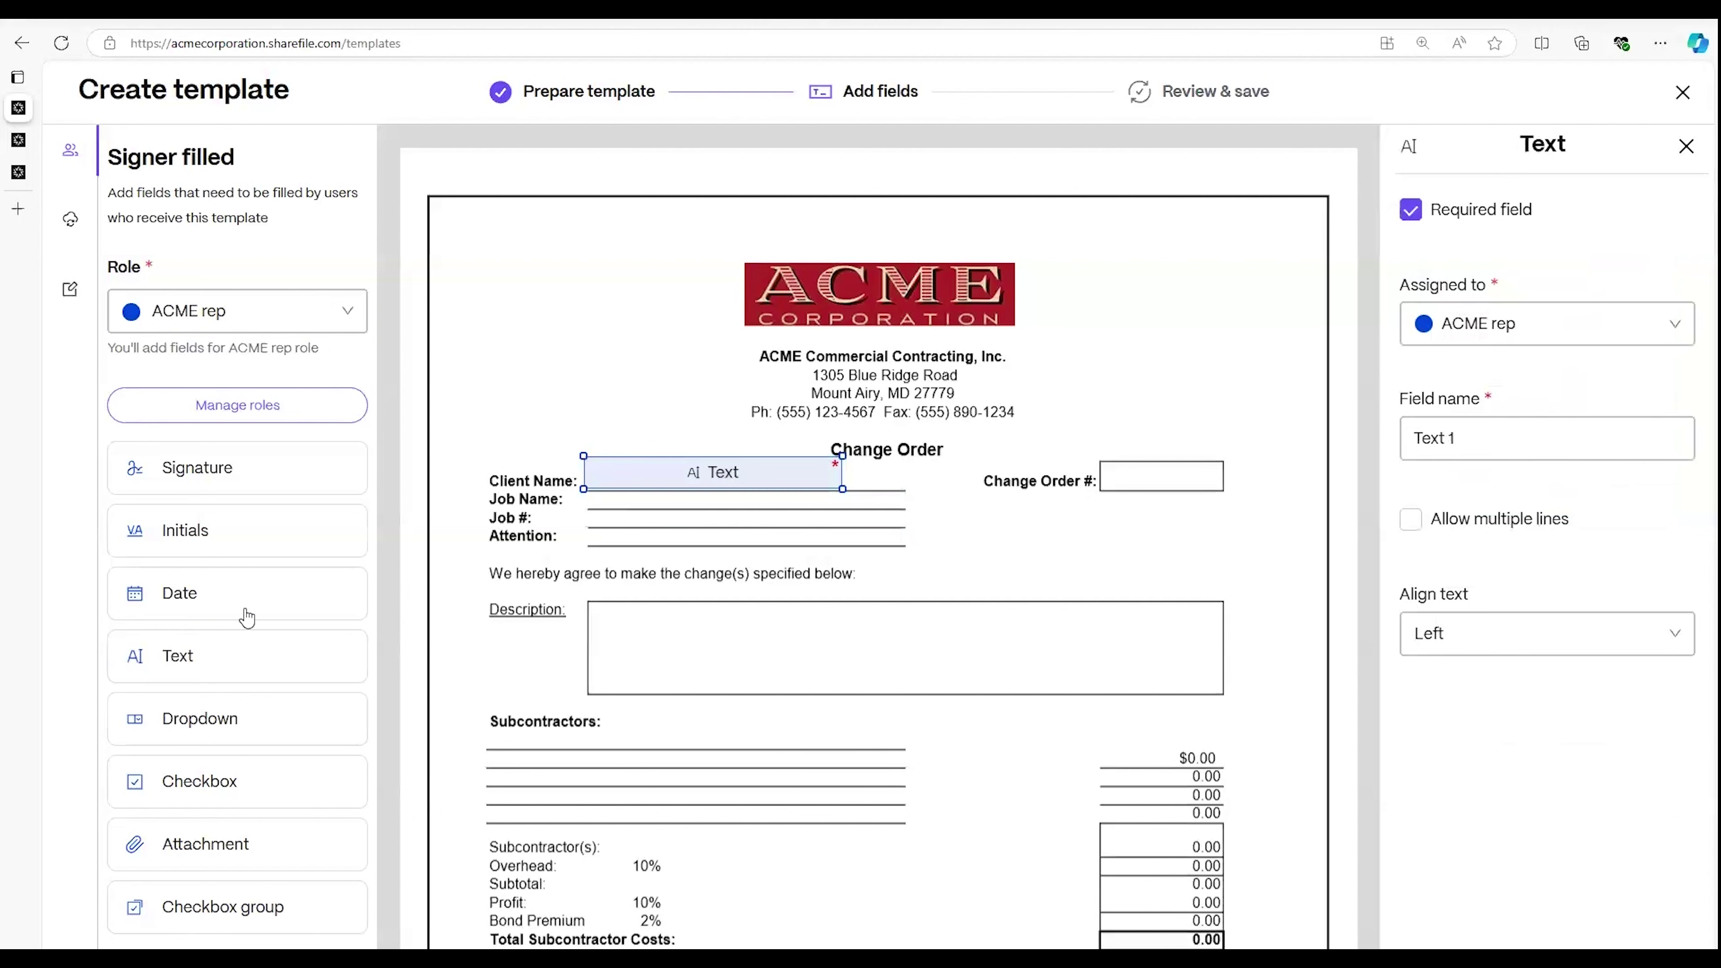
left_click(196, 669)
left_click(590, 485)
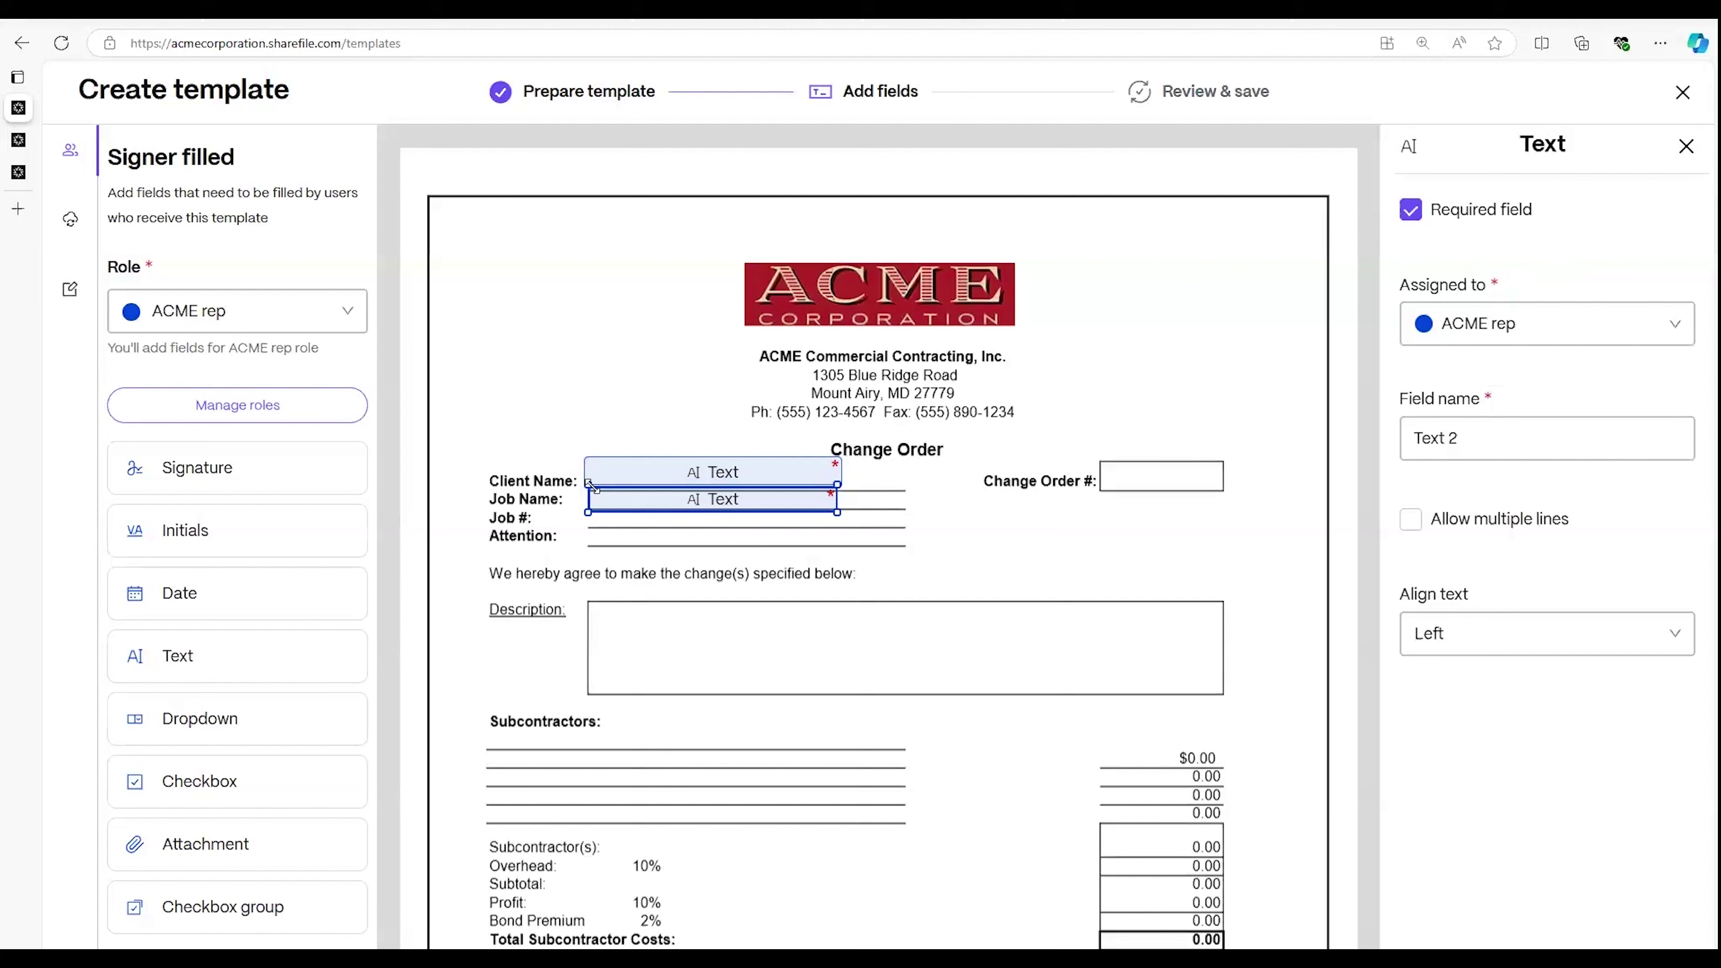
left_click_drag(618, 477, 630, 477)
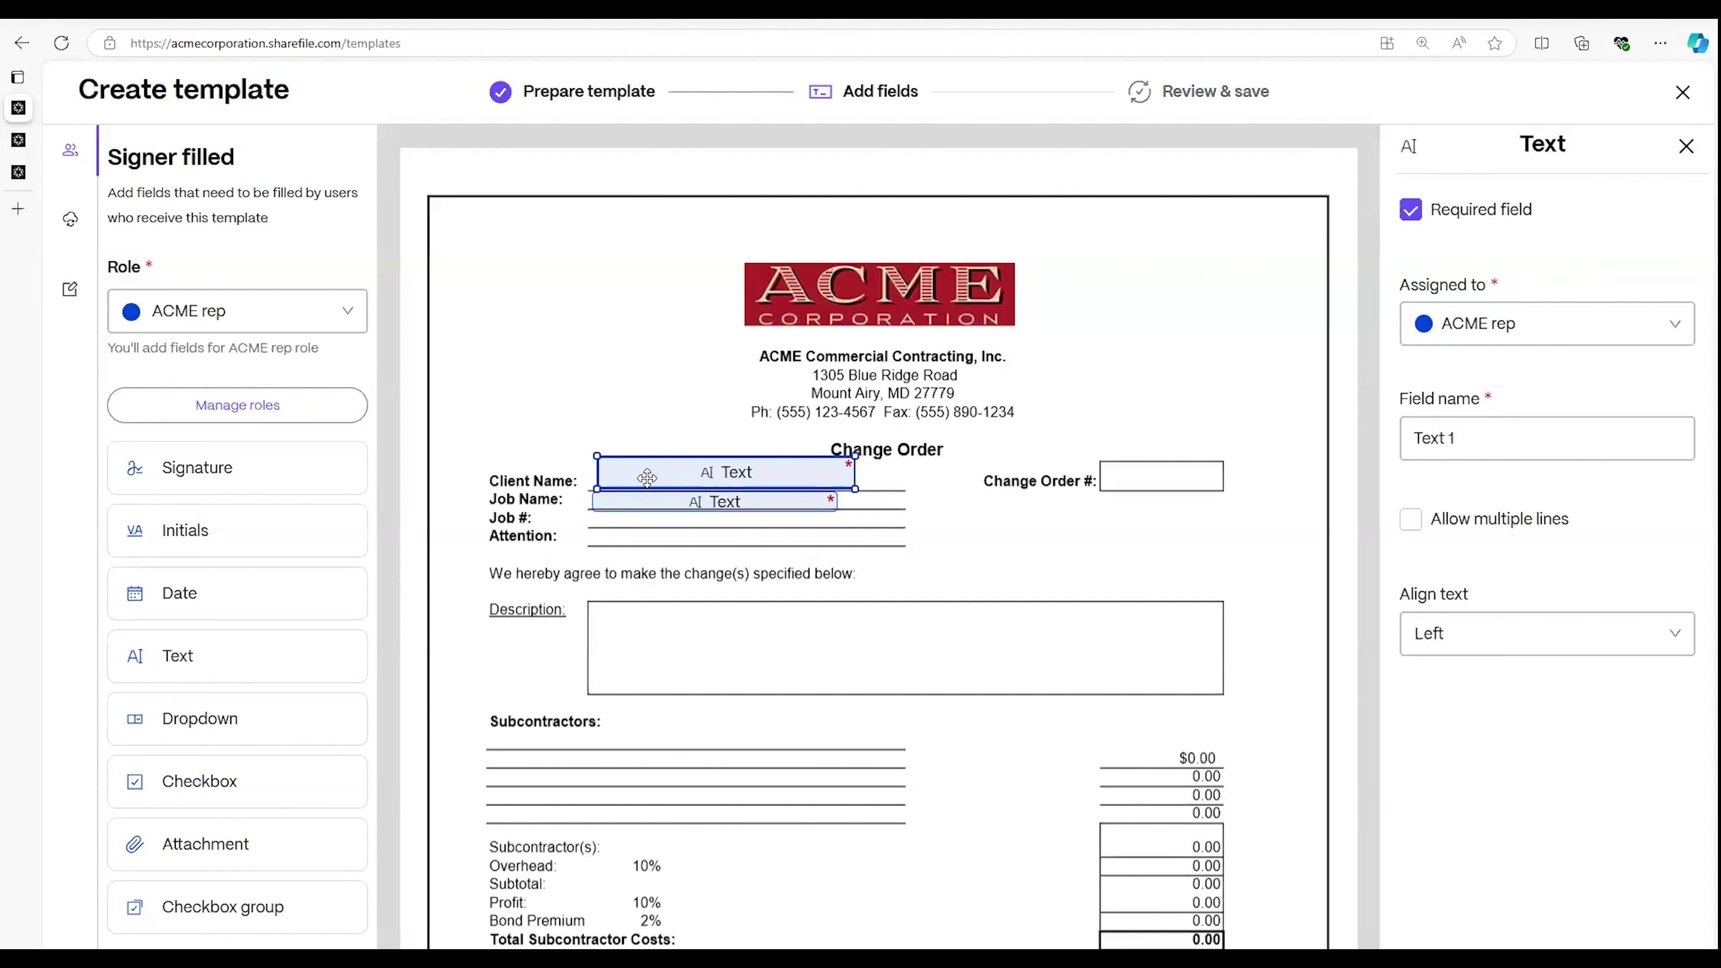
Step: Add a narrowed ACME rep Date field after 'Date:' on the contractor line, then continue to review
left_click(175, 595)
scroll(807, 576, "down", 10)
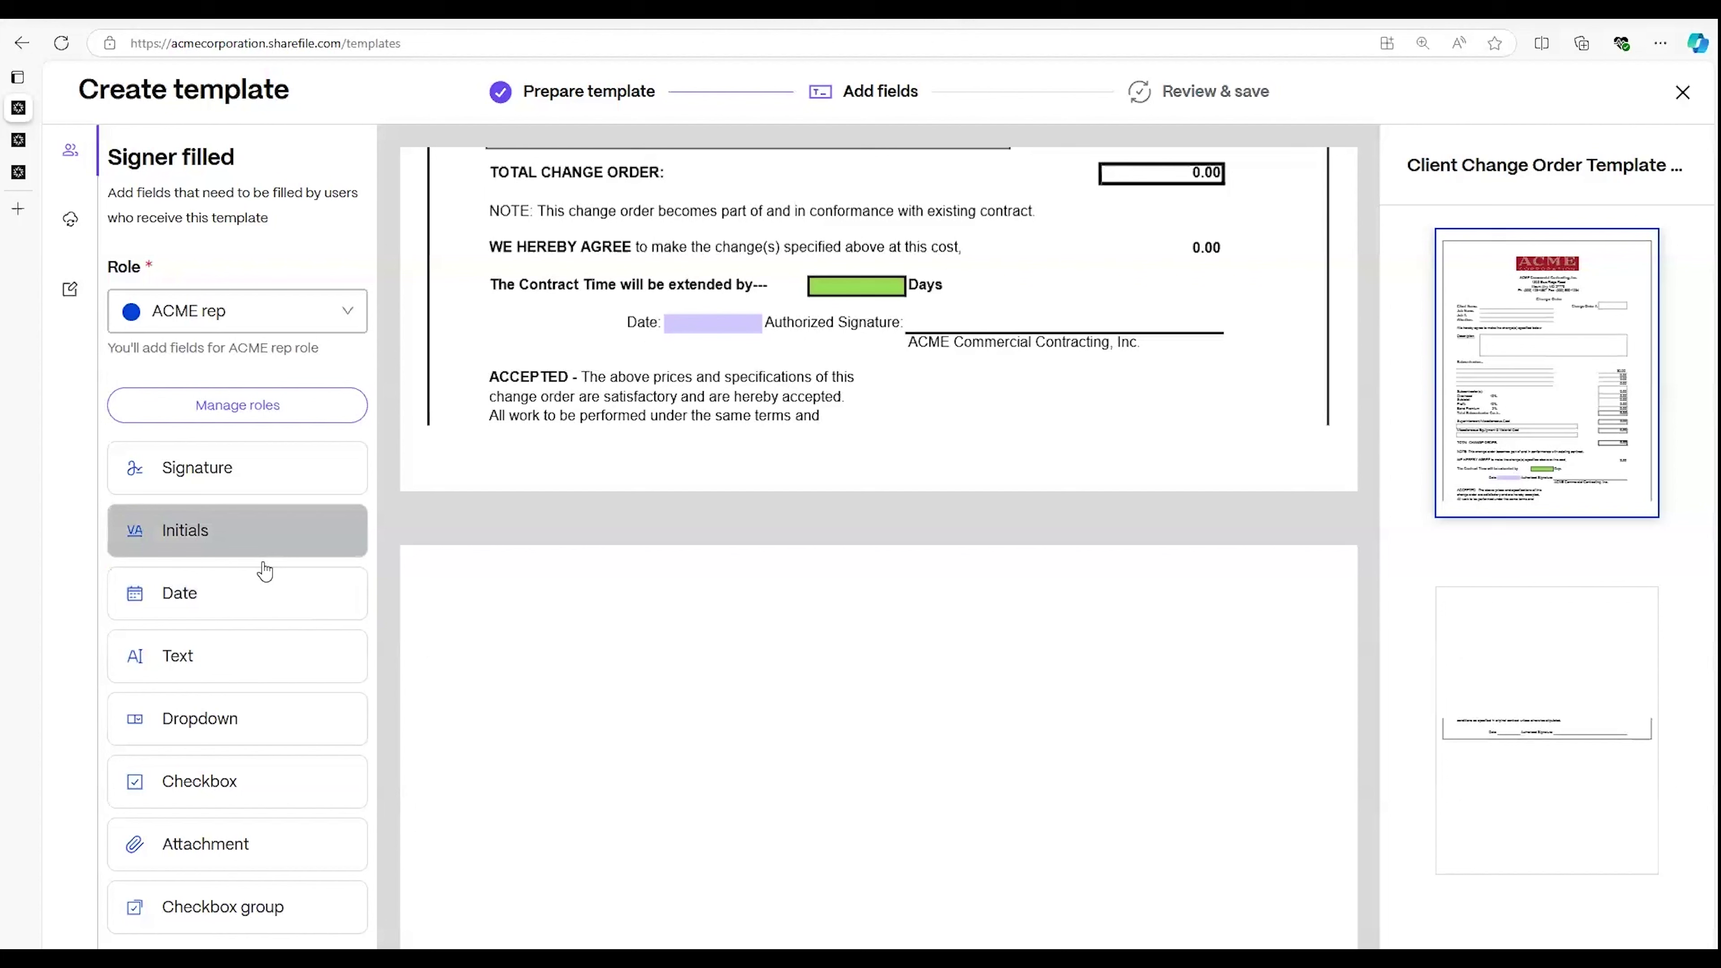
left_click(264, 592)
left_click(706, 318)
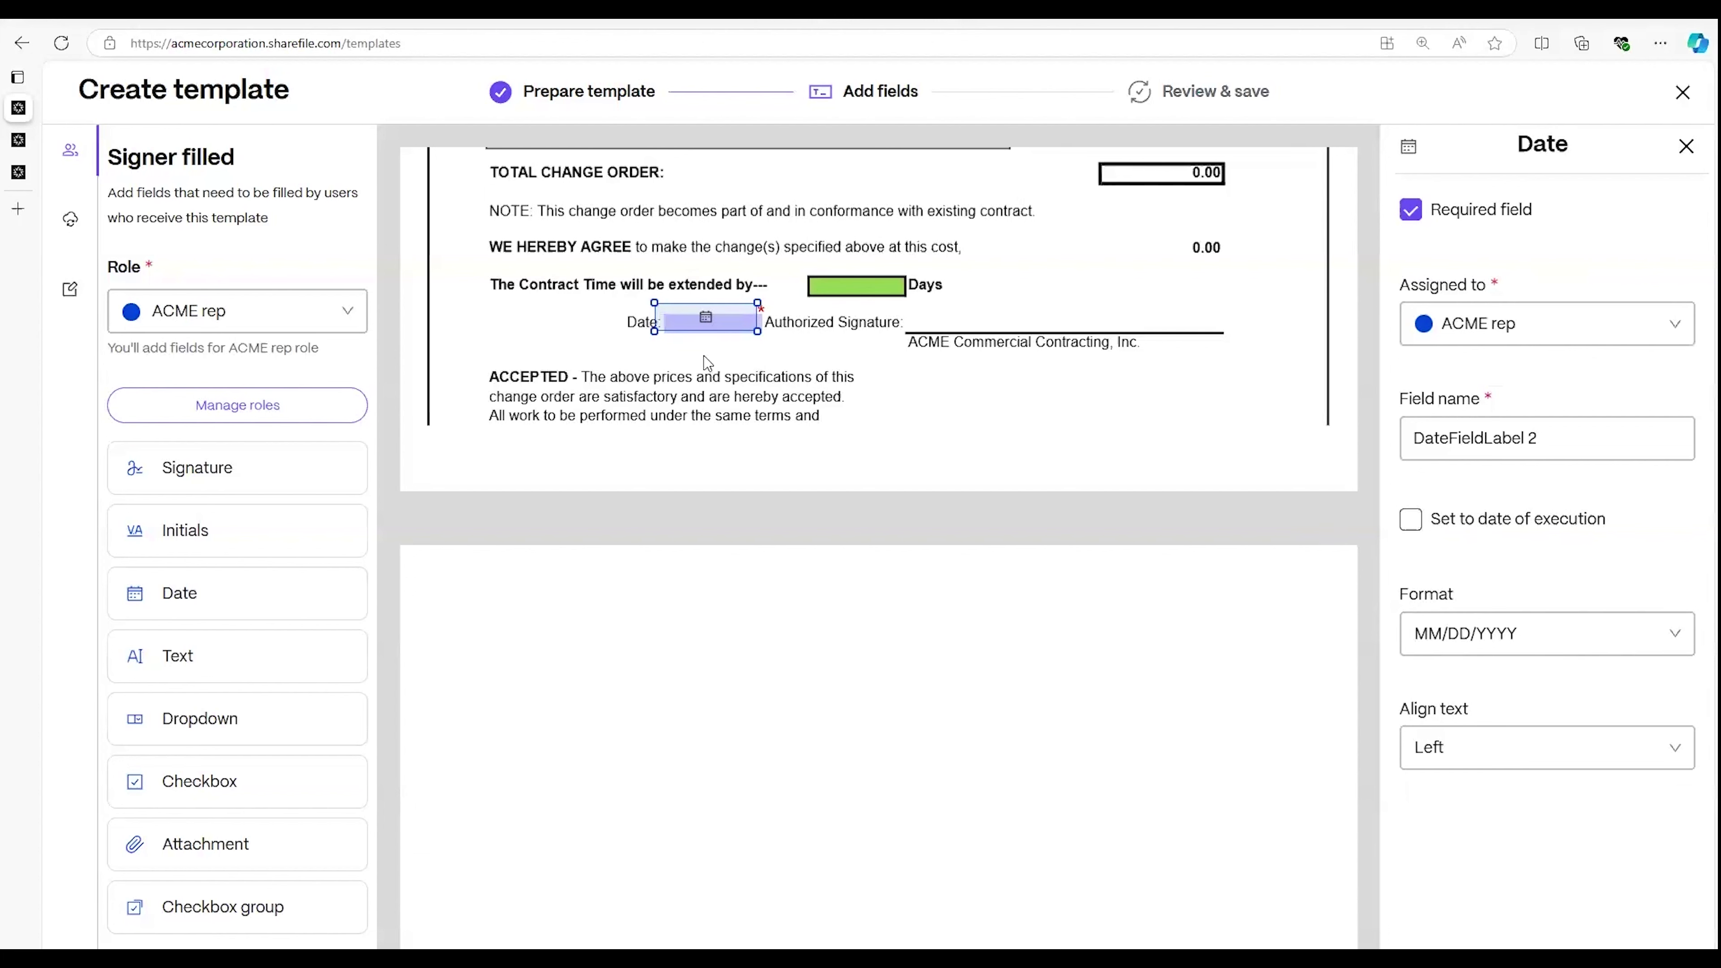
left_click_drag(654, 303, 672, 305)
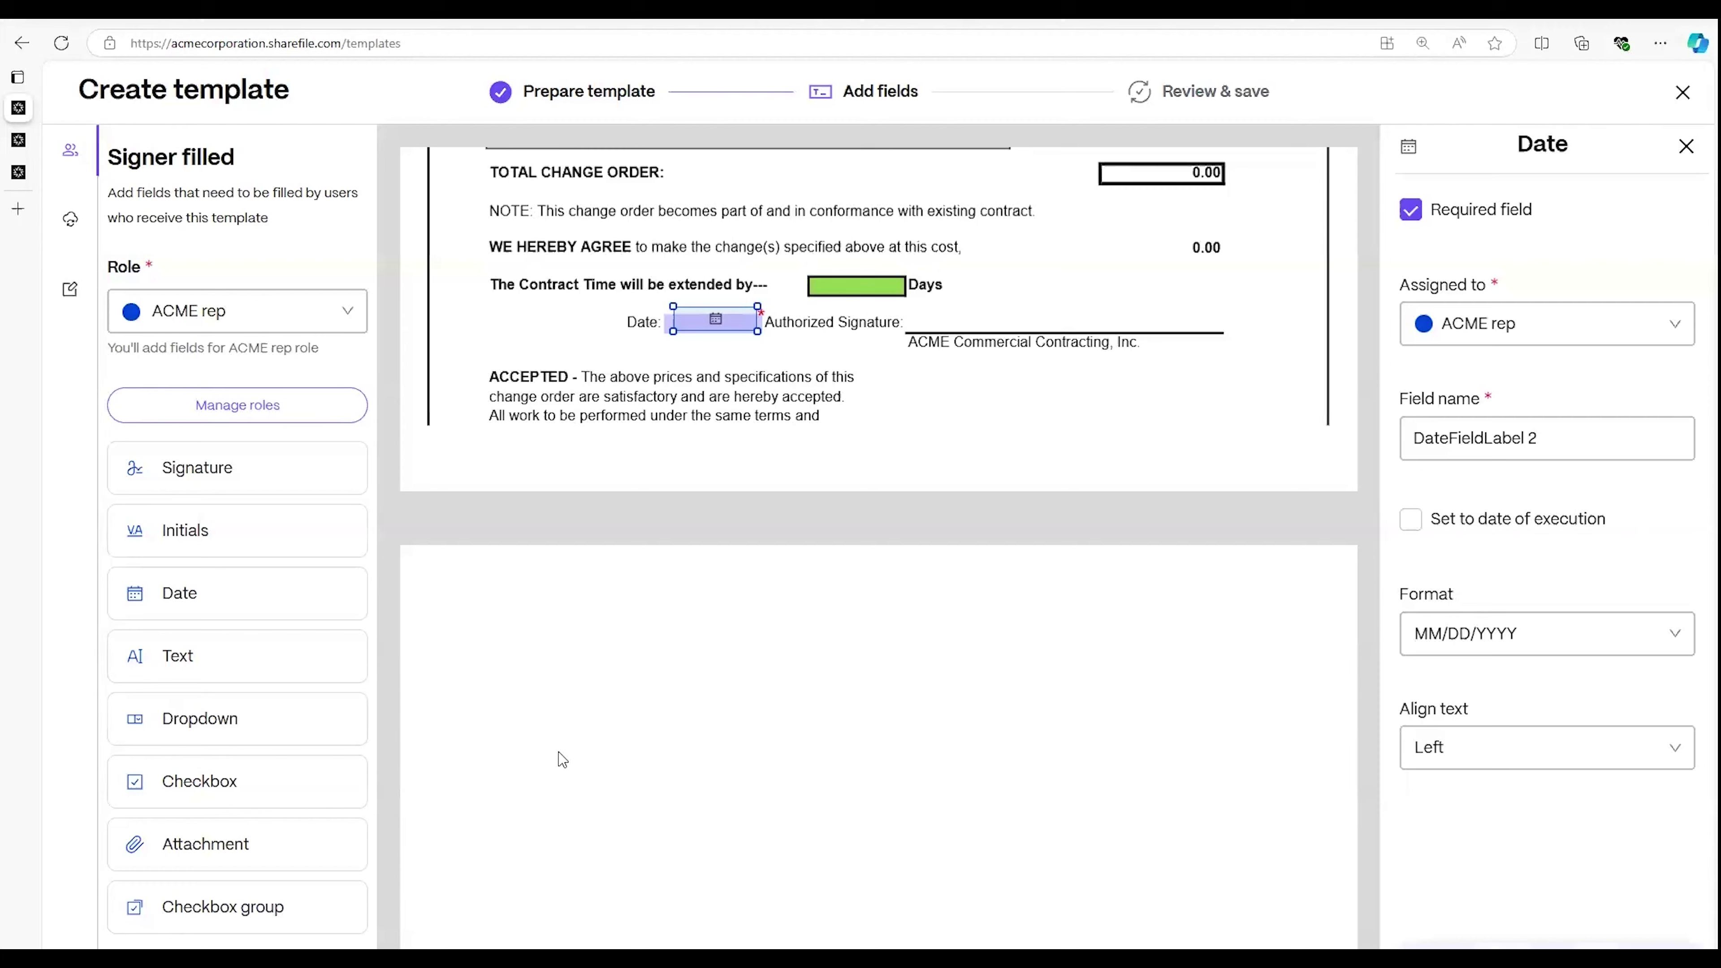
left_click(618, 312)
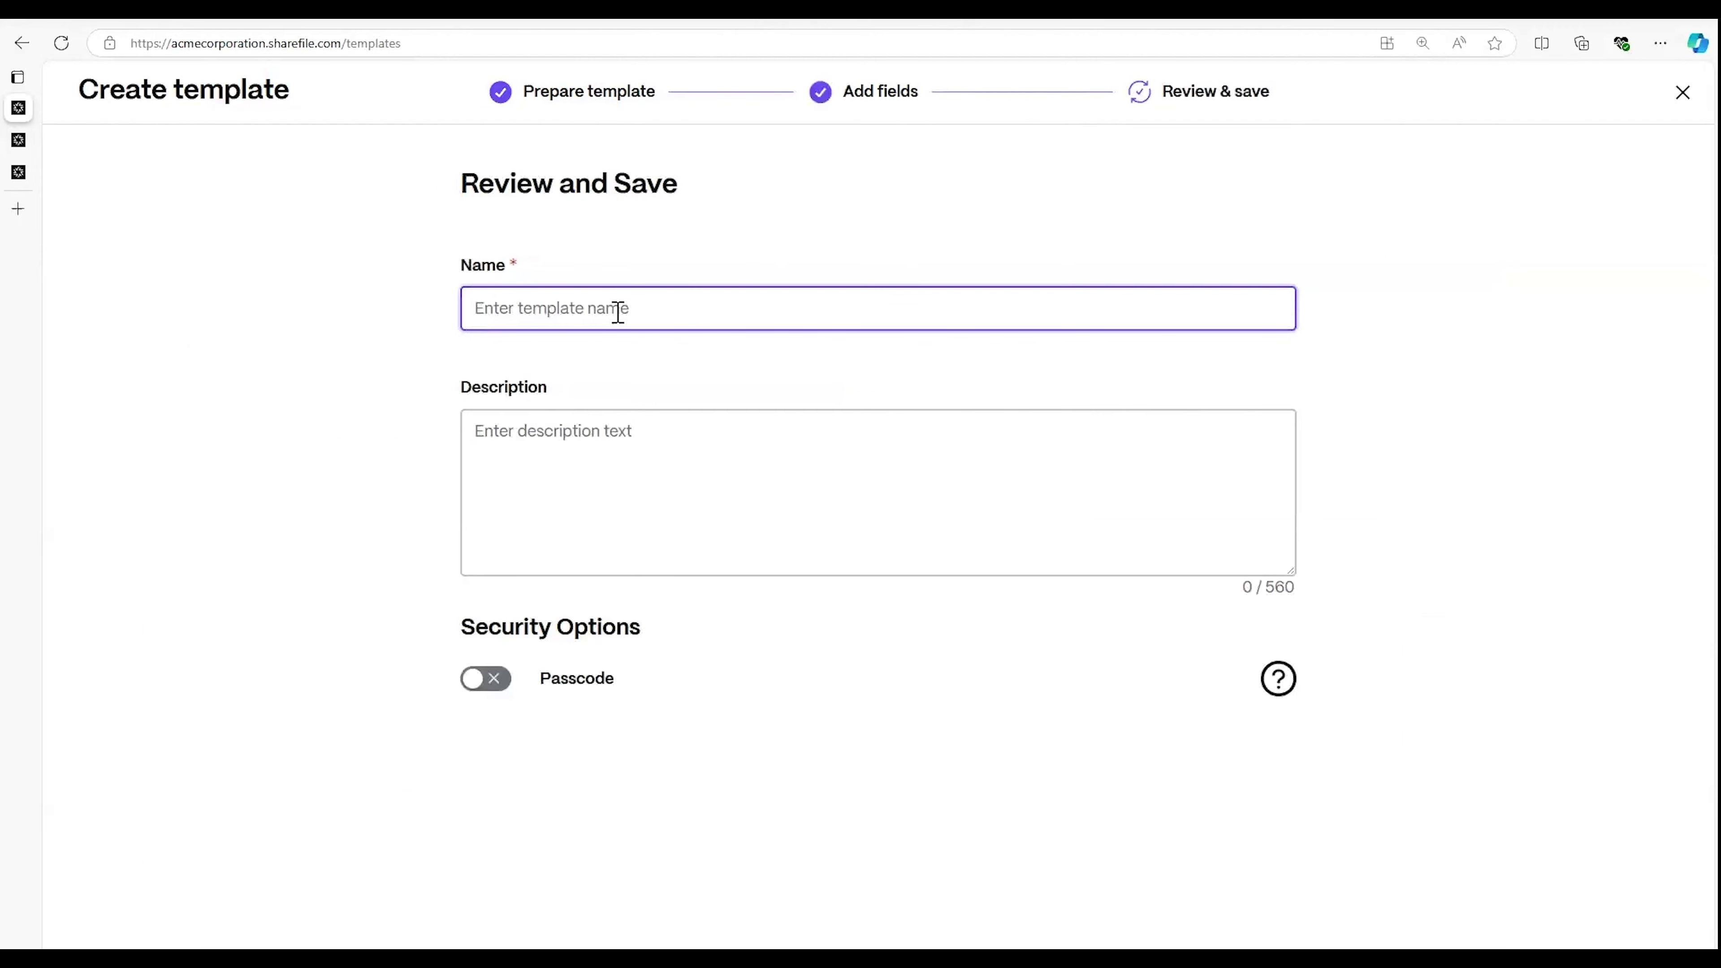
Step: Name the template 'Test template for webinar!', paste its description, and enable passcode protection
type("Test template for webinar!")
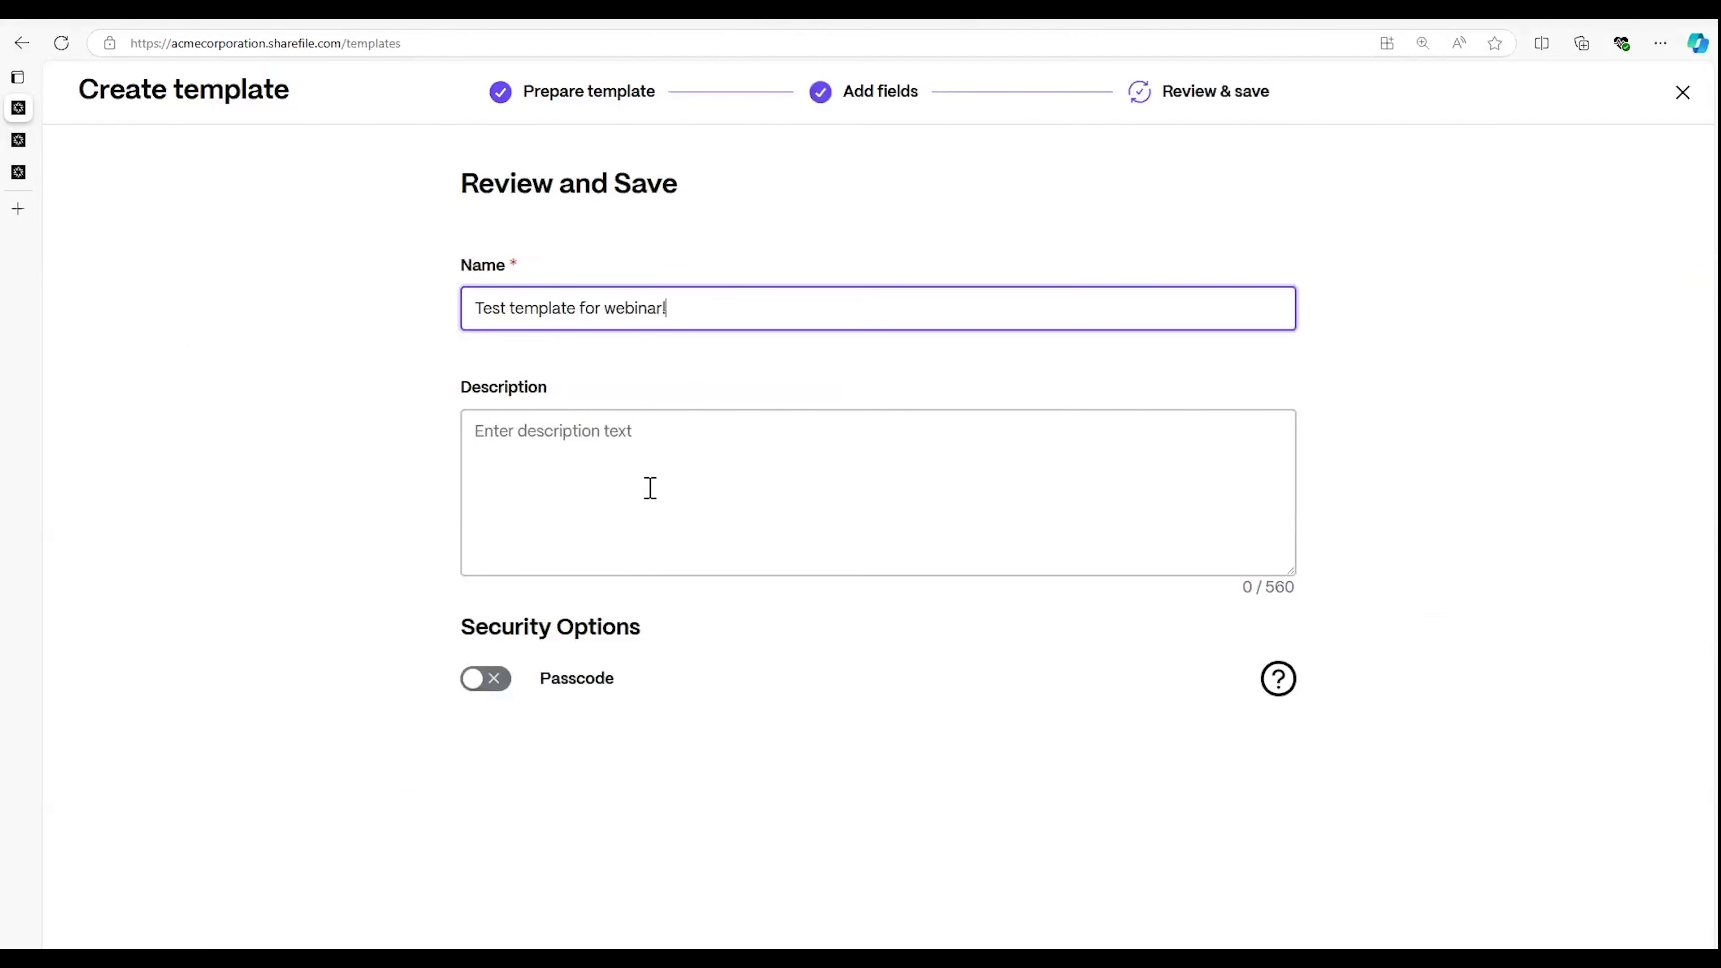
left_click(639, 454)
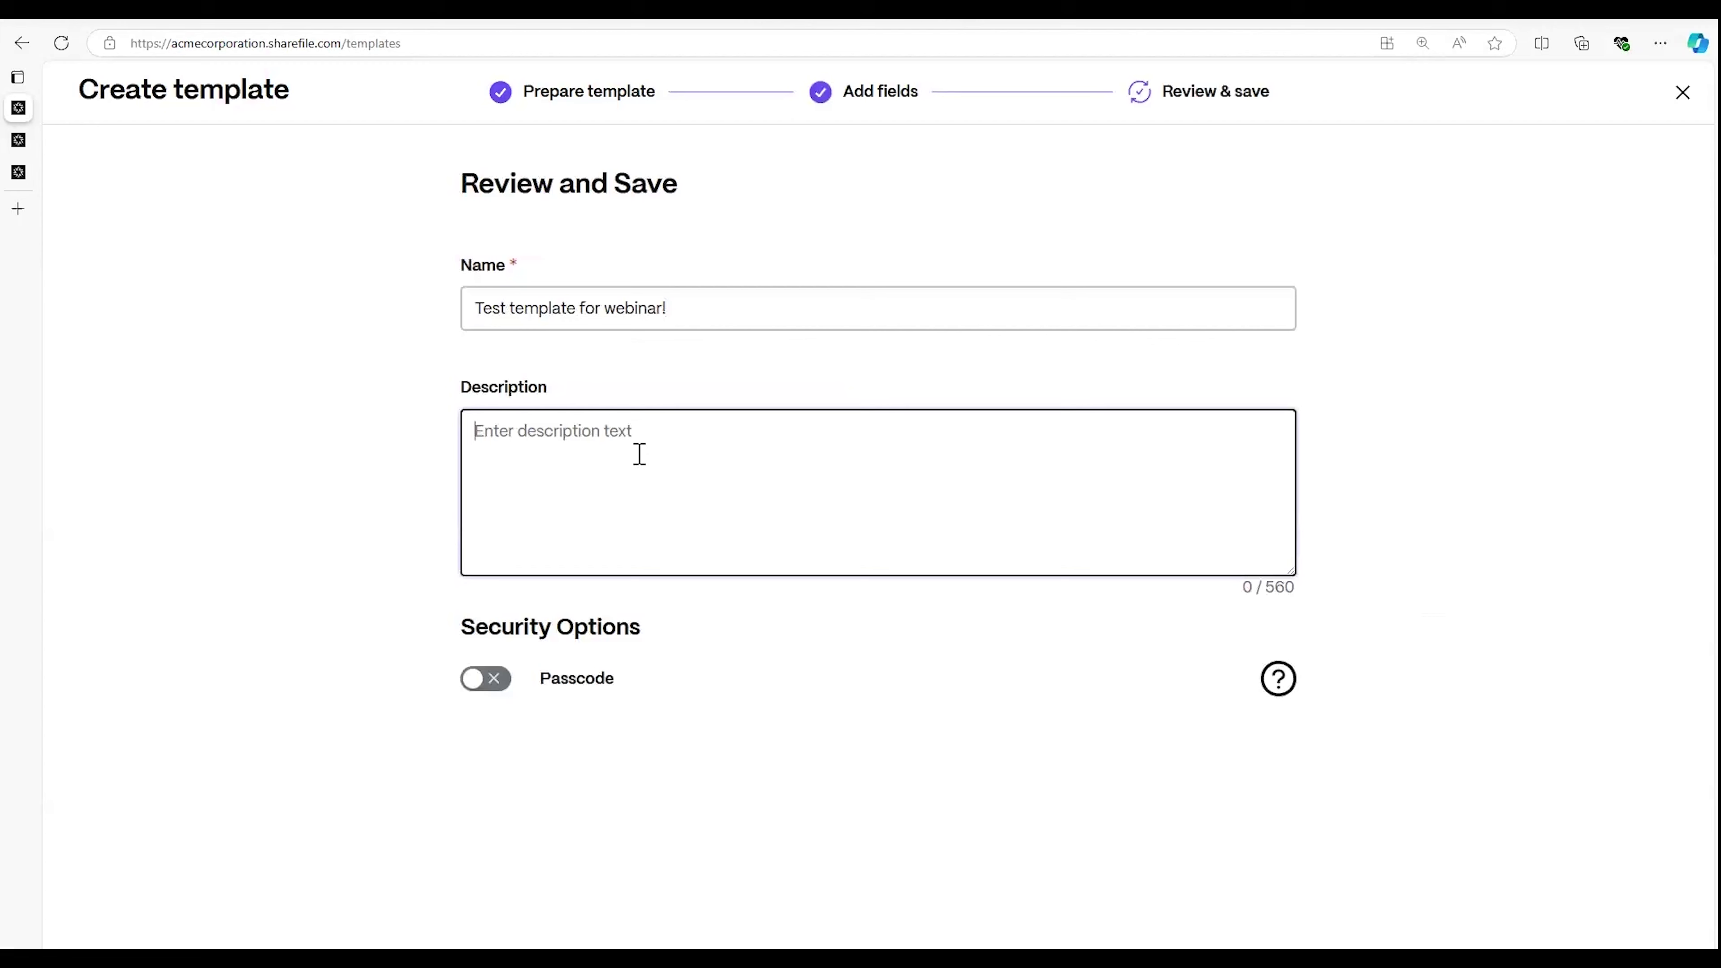
key("ctrl+v")
left_click(485, 678)
mouse_move(1292, 683)
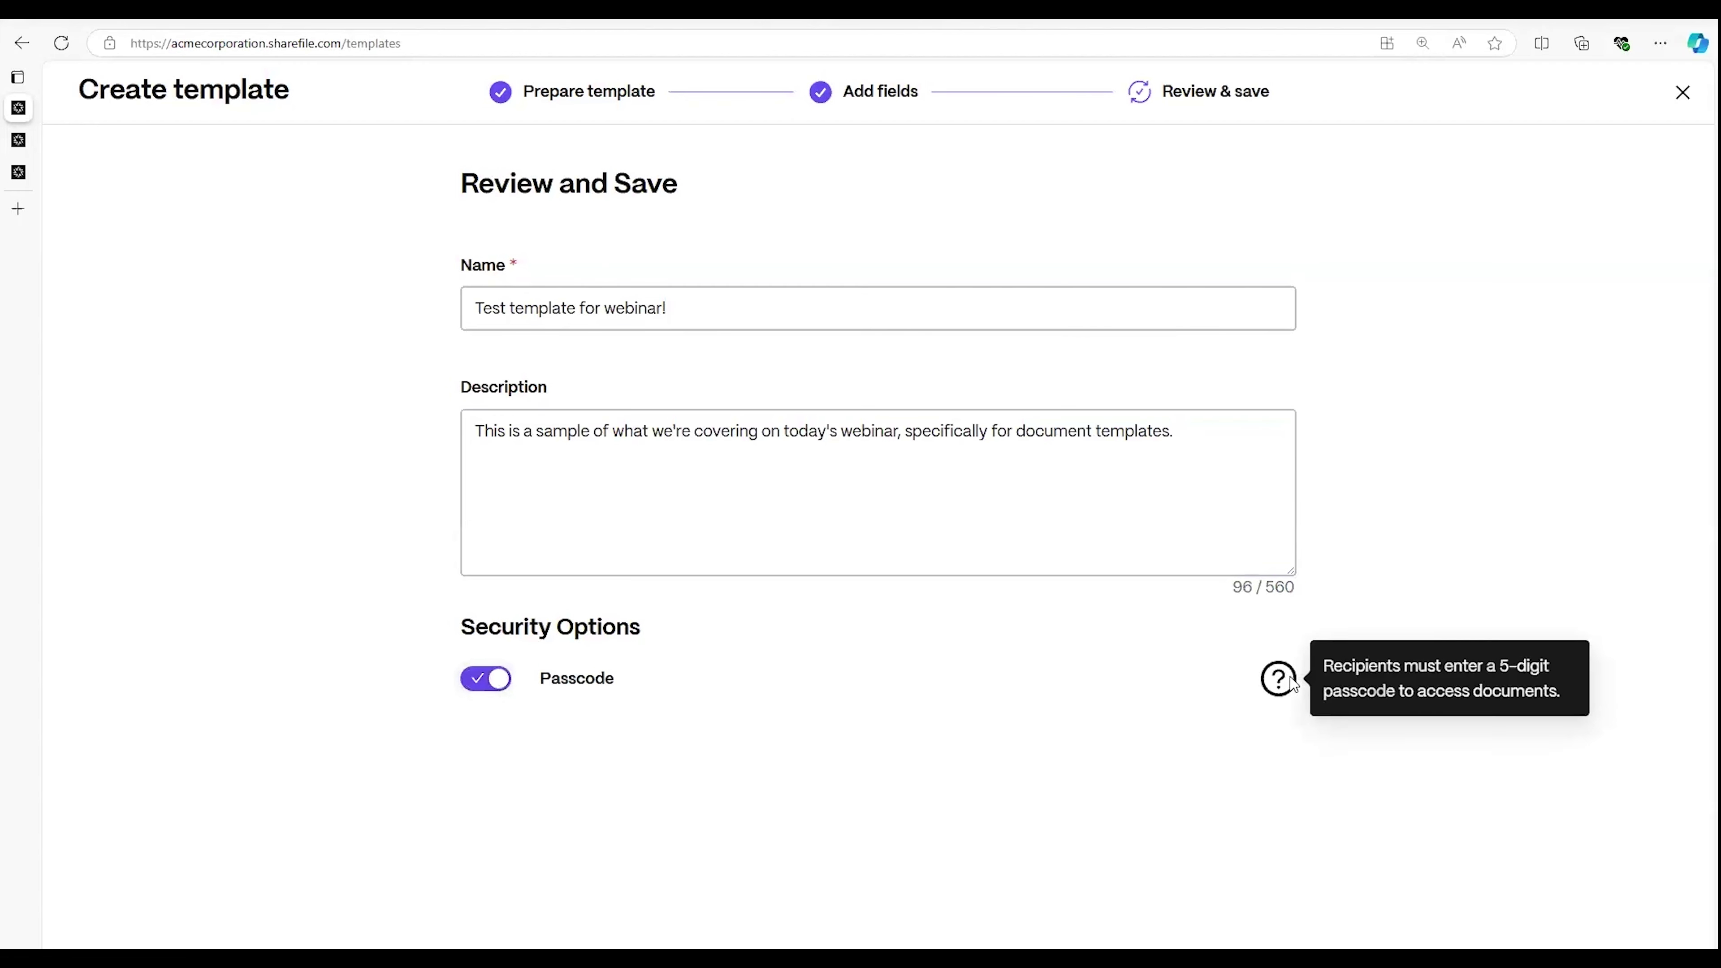
left_click(501, 690)
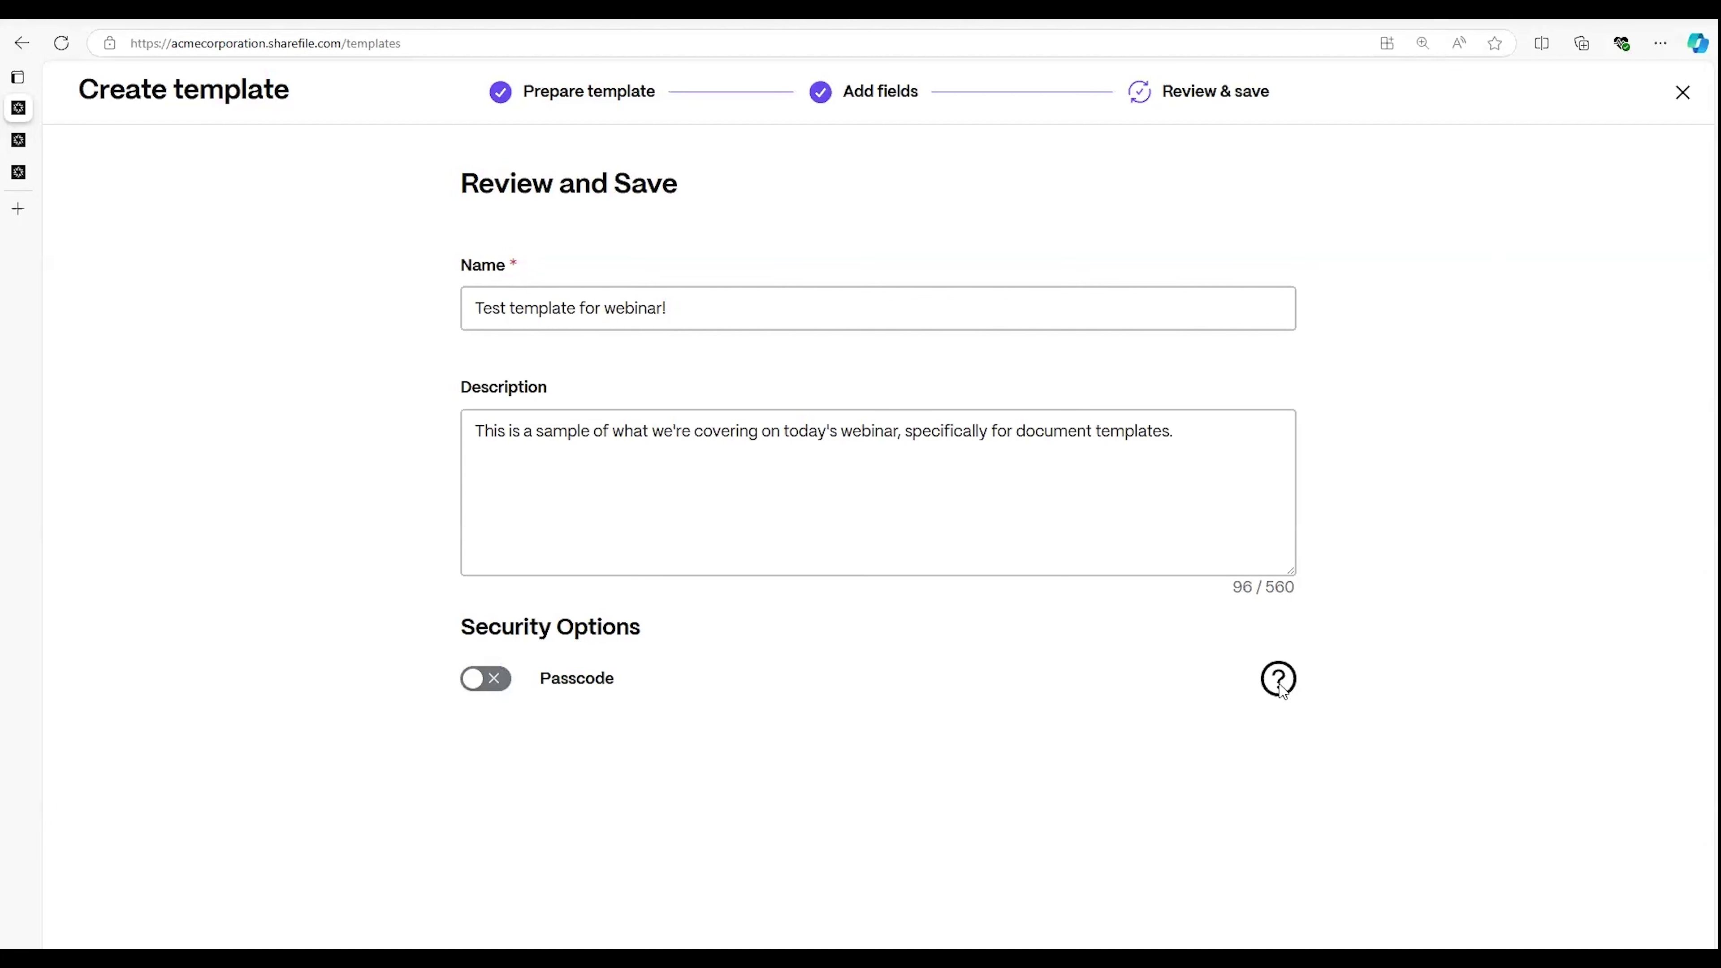
mouse_move(1281, 690)
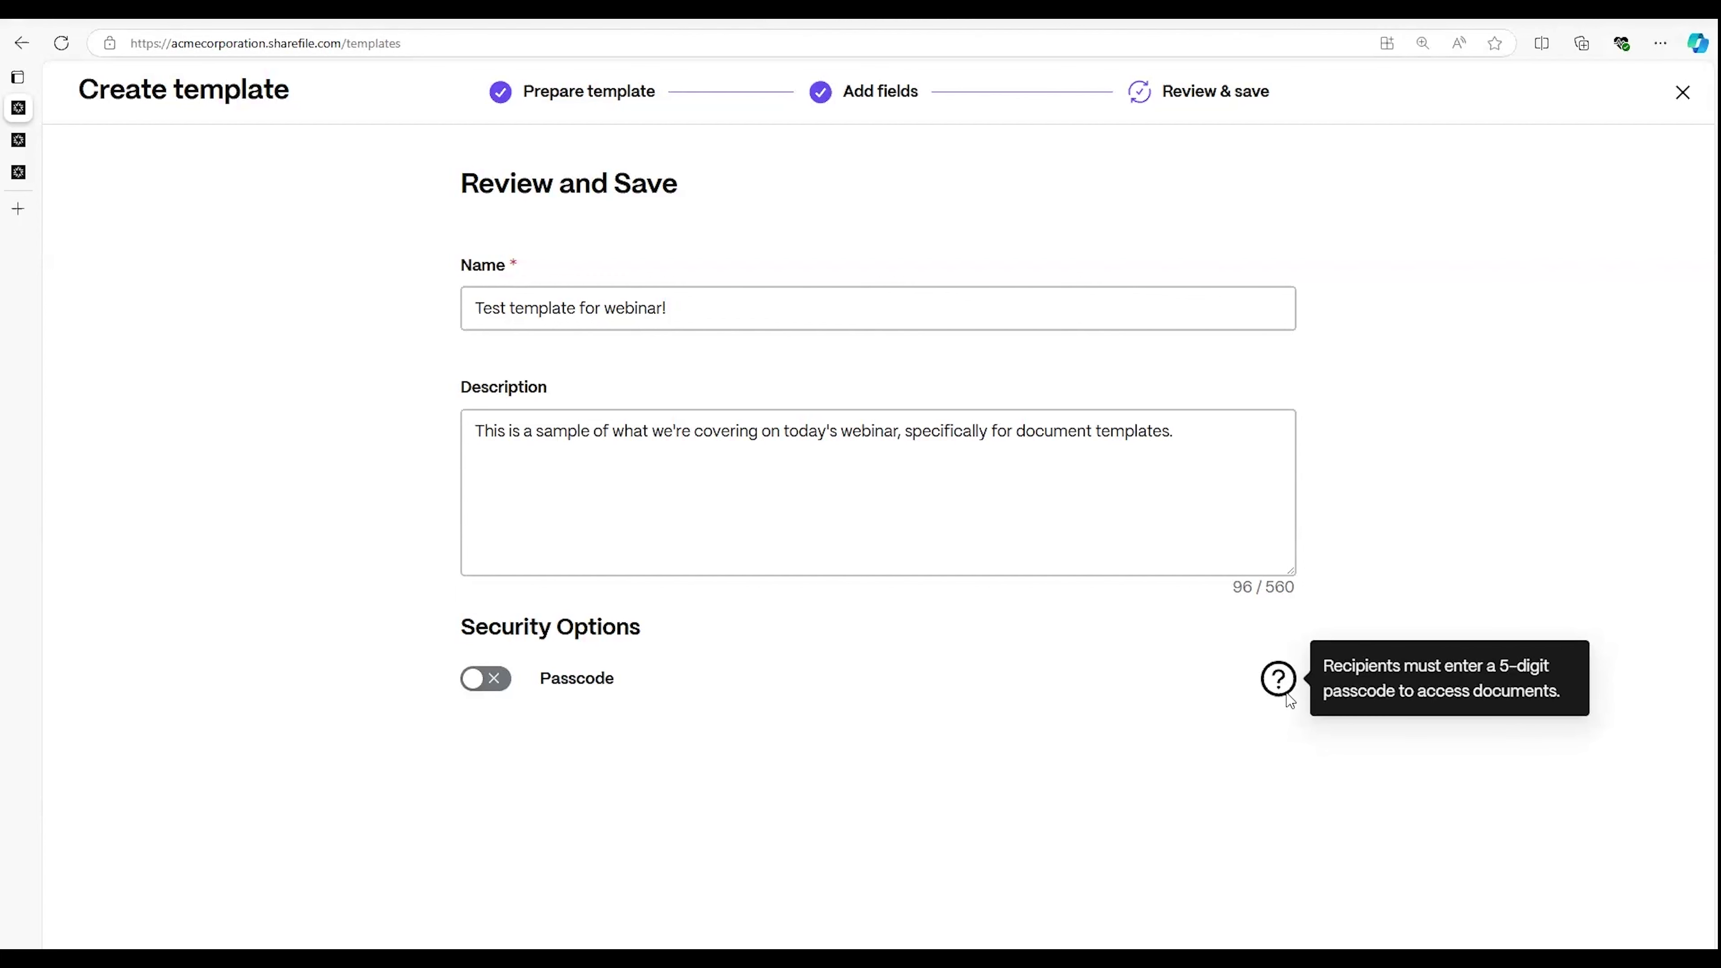
left_click(489, 684)
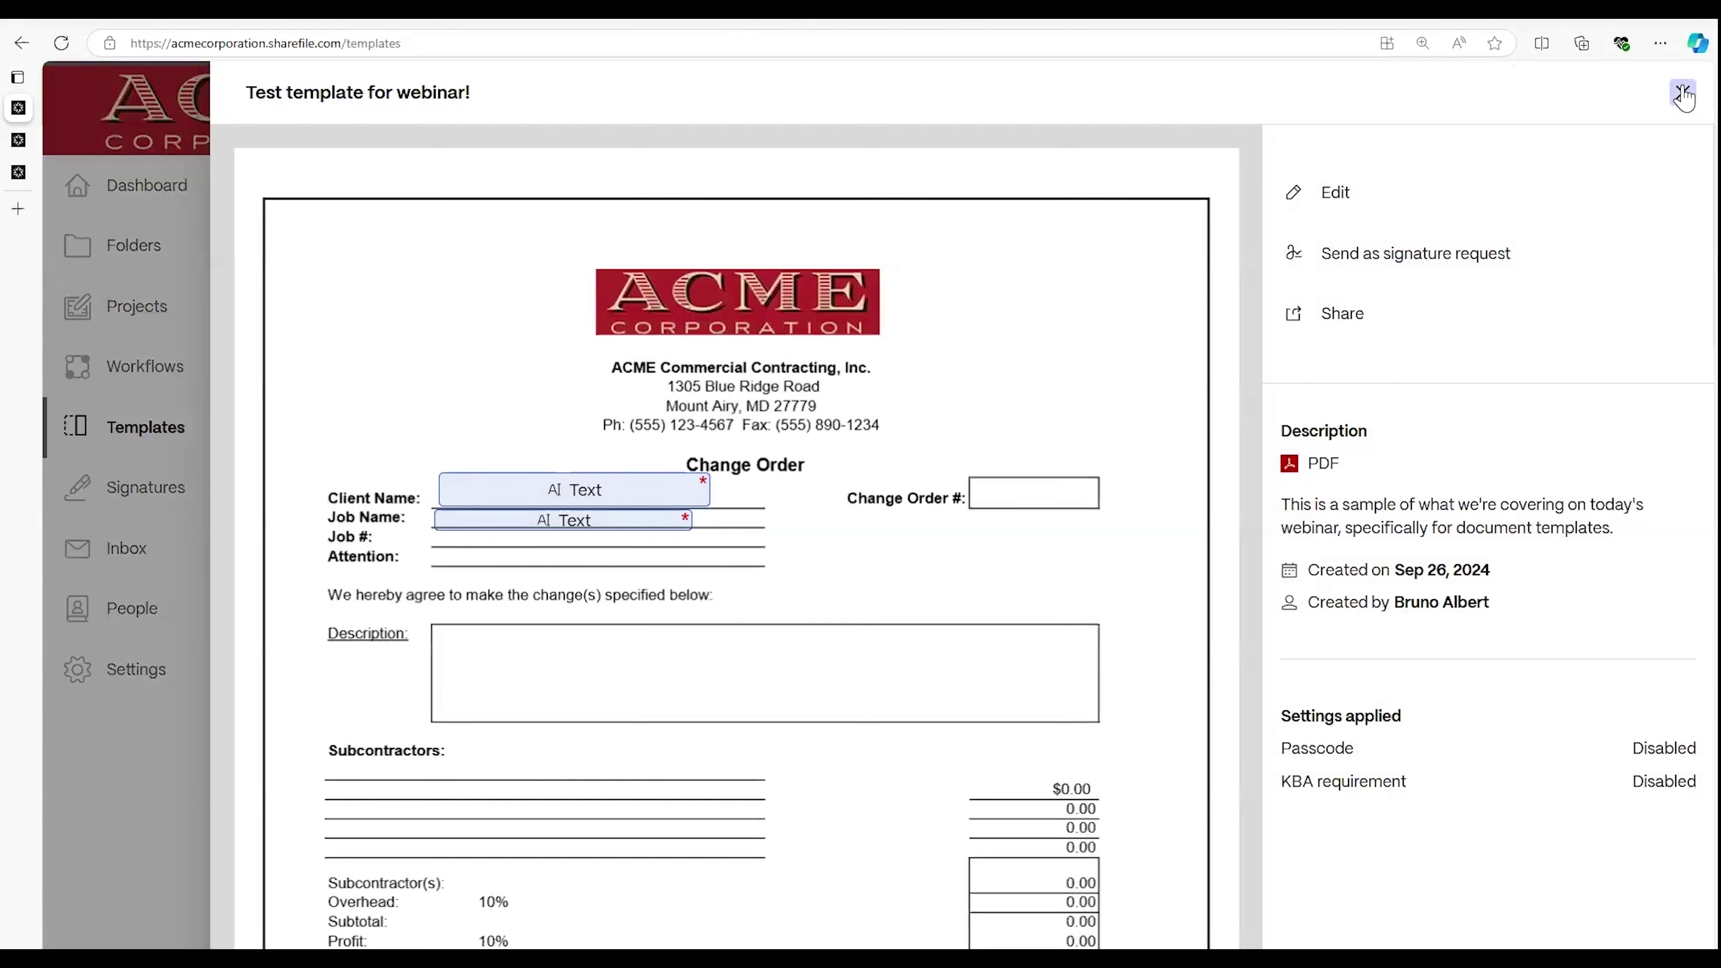
Step: Close the template preview, refresh Templates, and select the new Test template for webinar! card
left_click(1682, 95)
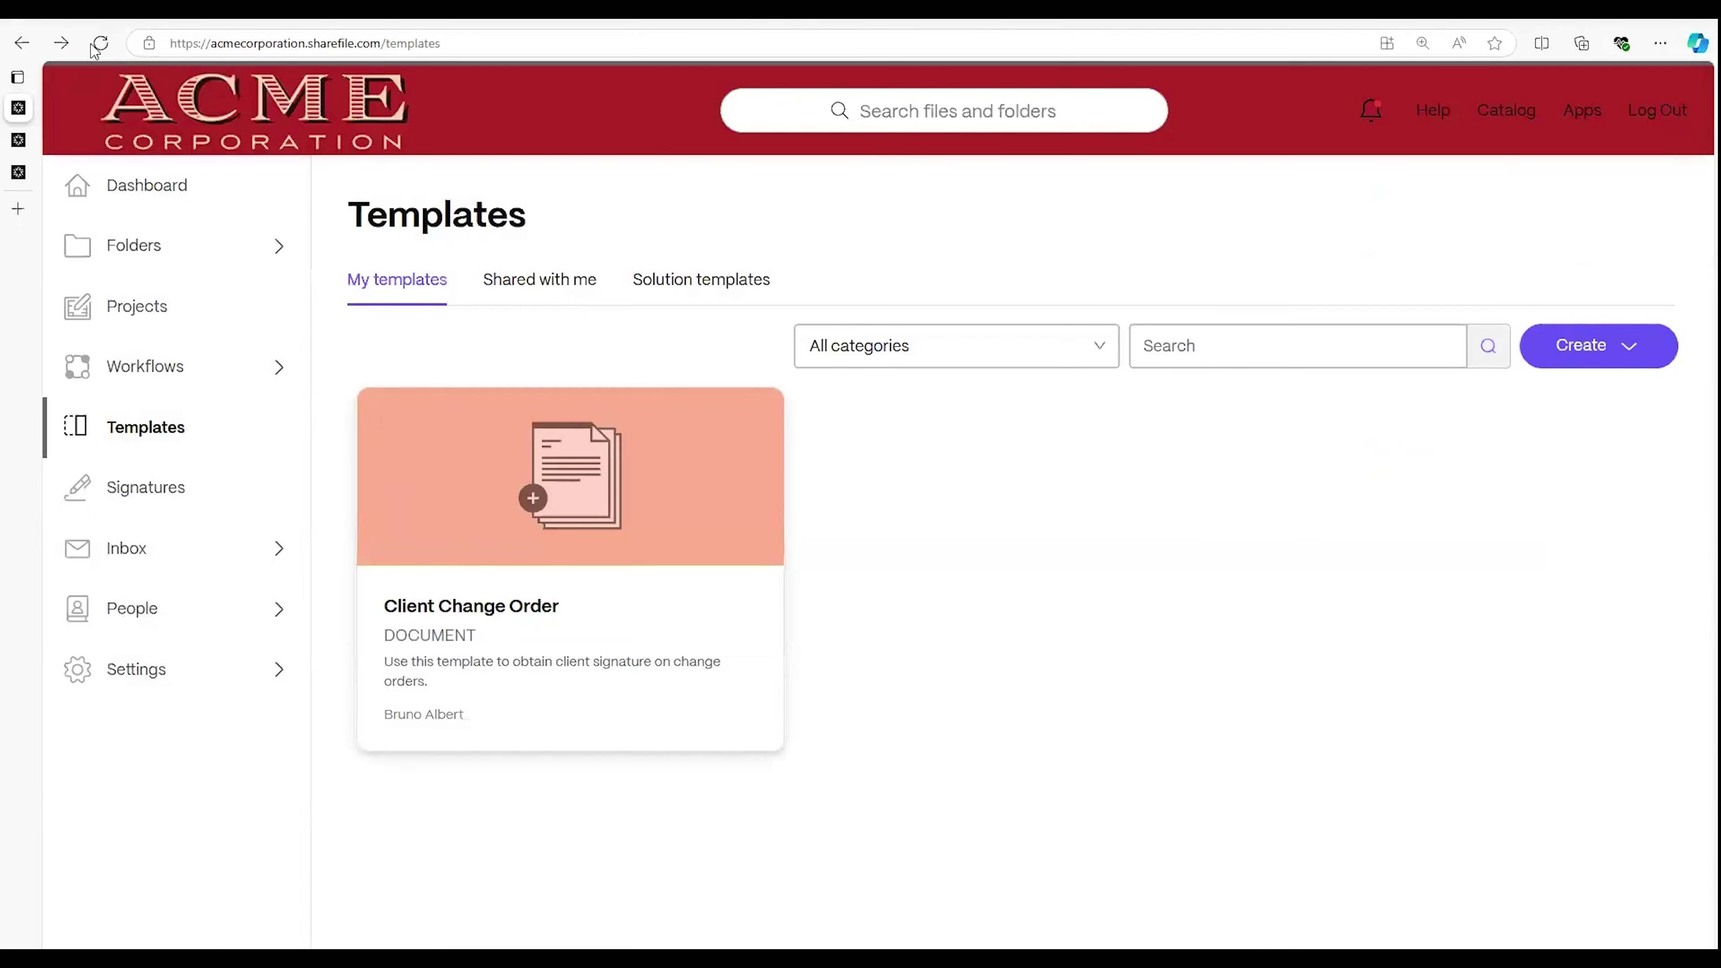
left_click(99, 44)
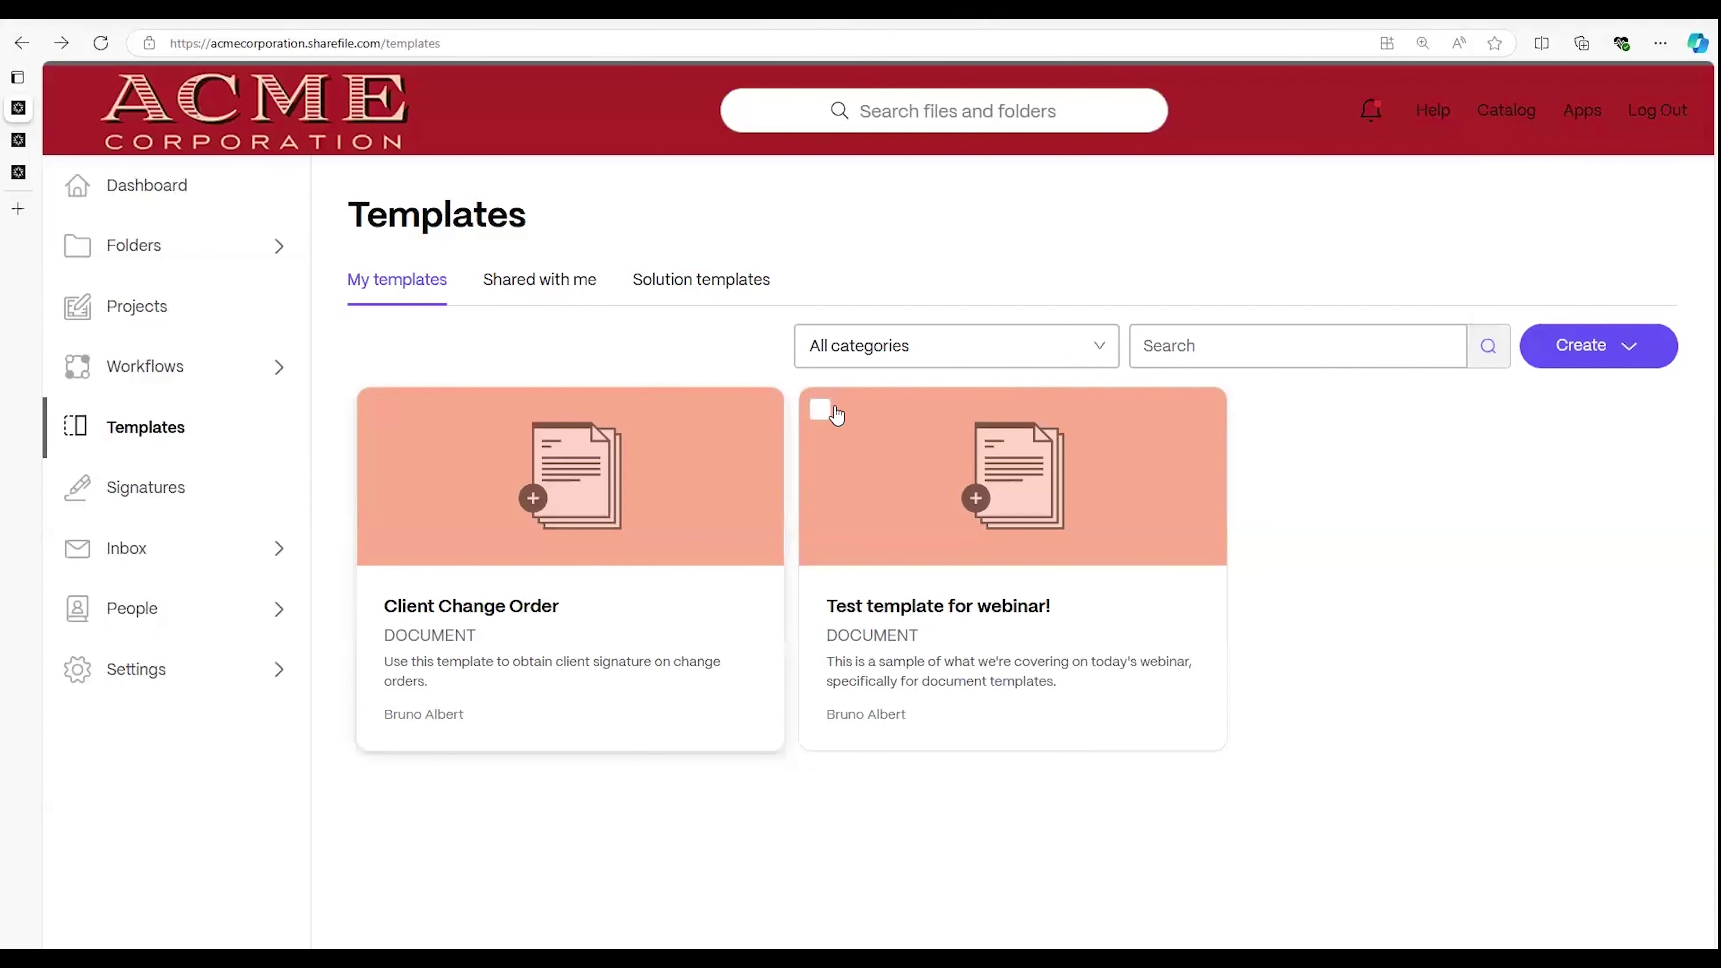
left_click(820, 409)
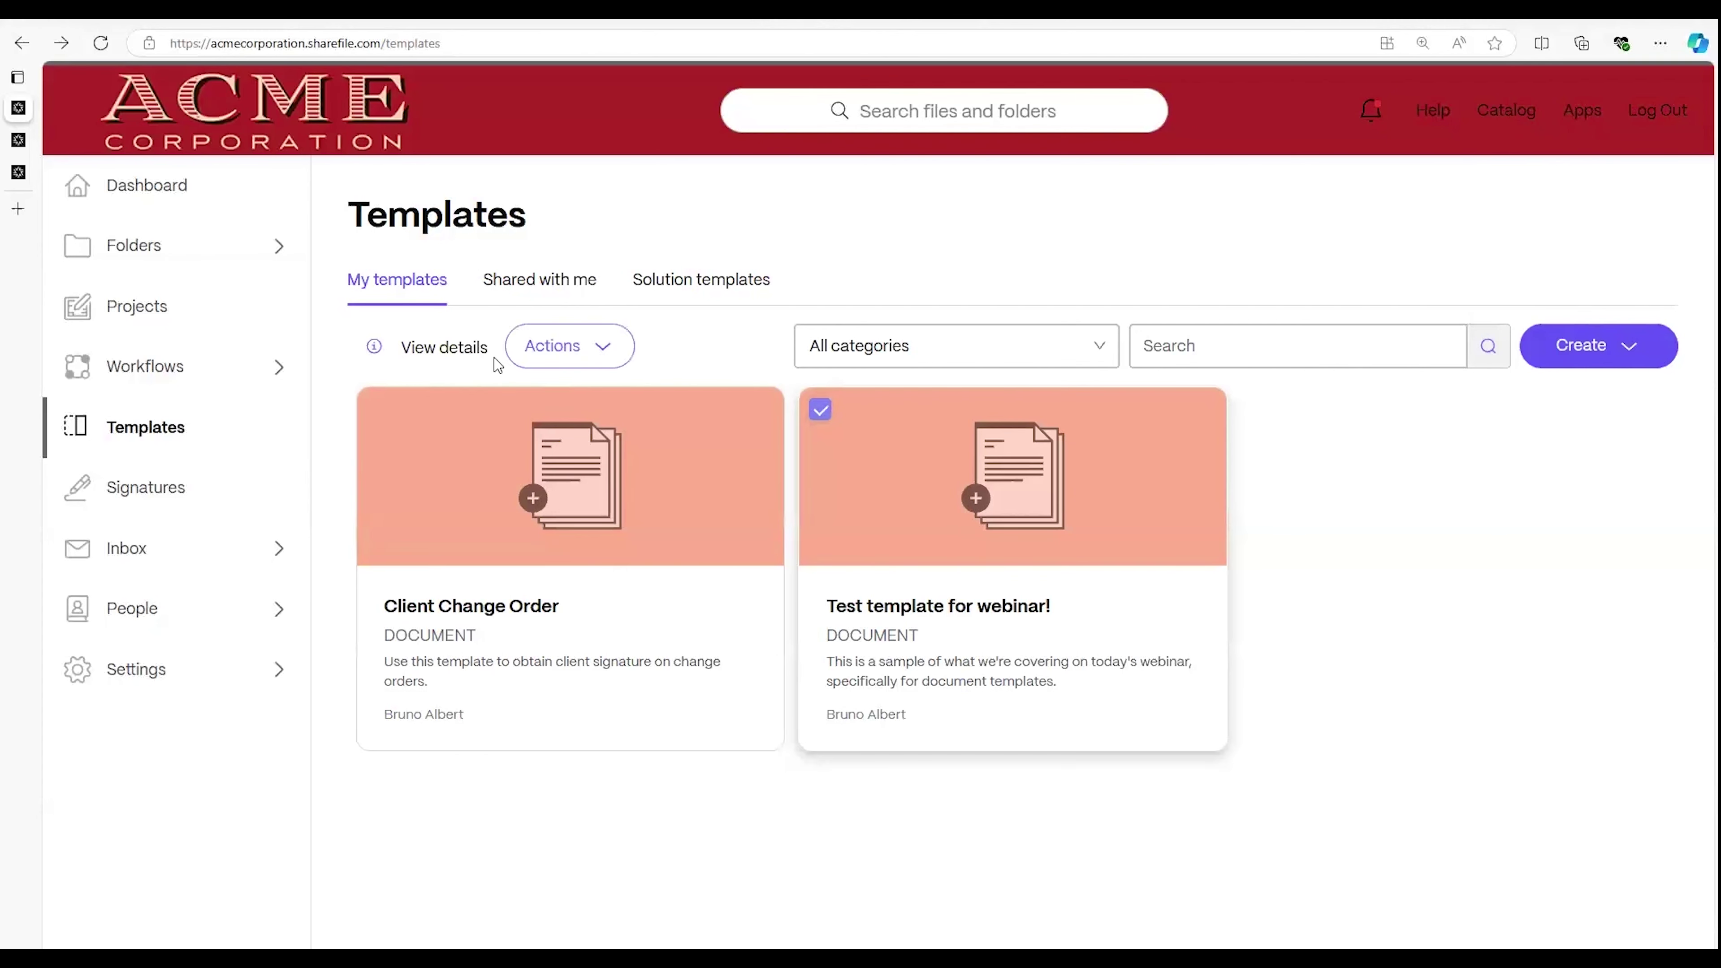